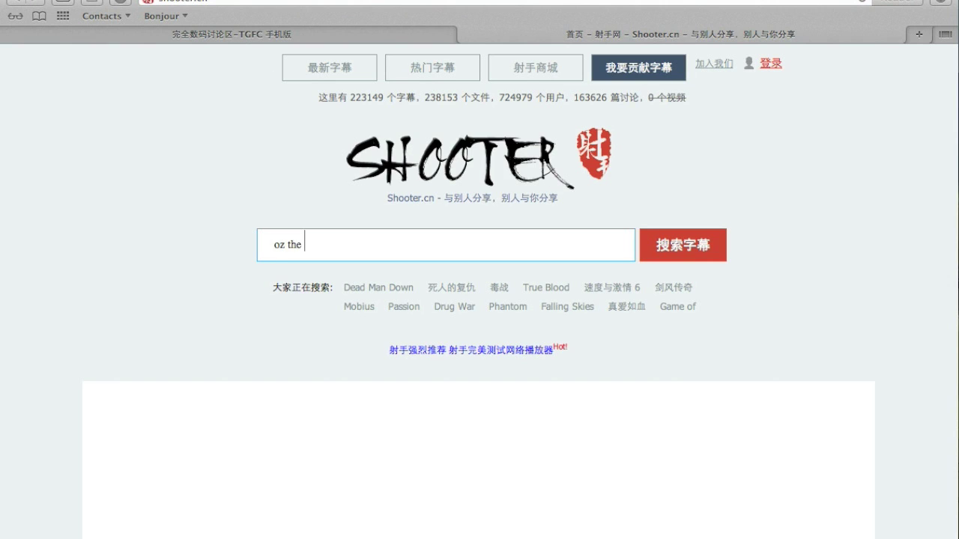
Search the Shooter.cn subtitle site for "oz the great"
{"action": "type", "text": "grea"}
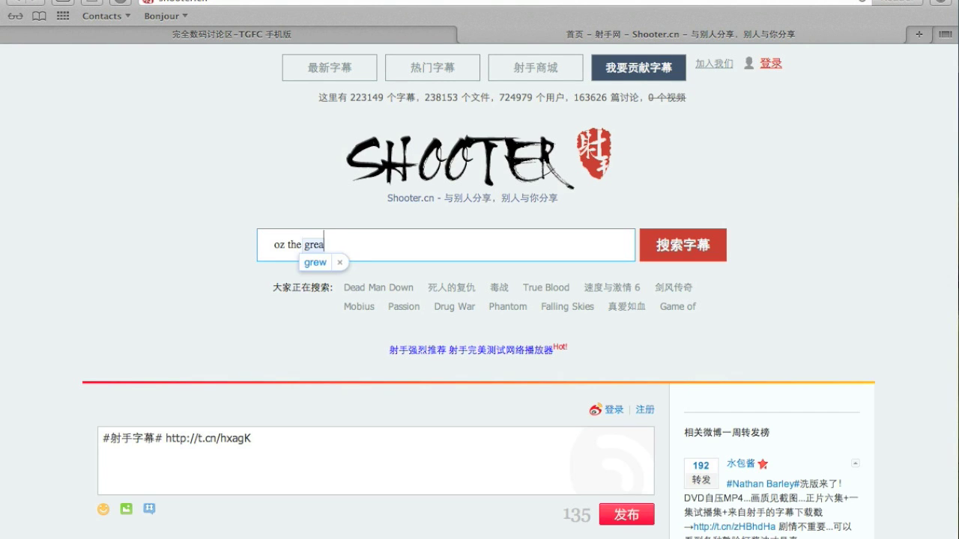
{"action": "type", "text": "t"}
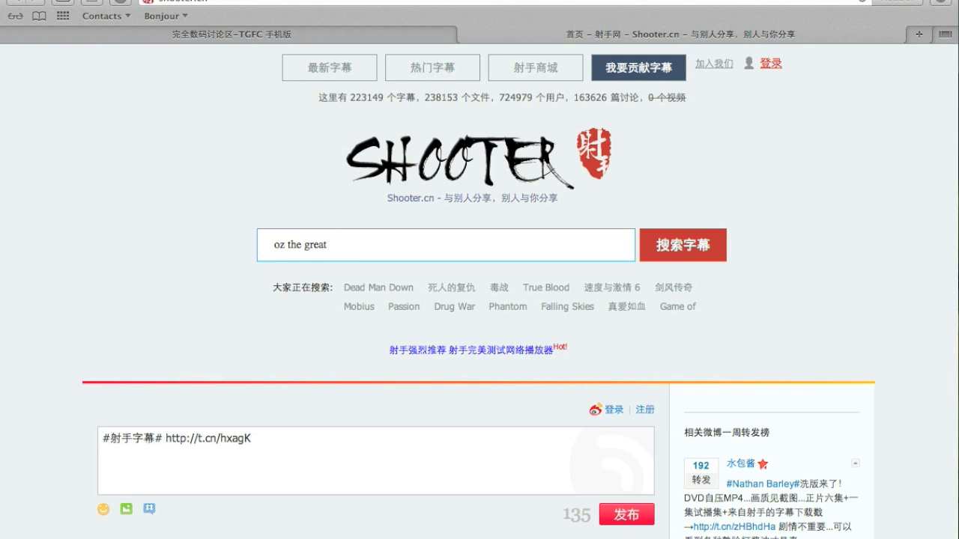
{"action": "key", "text": "Return"}
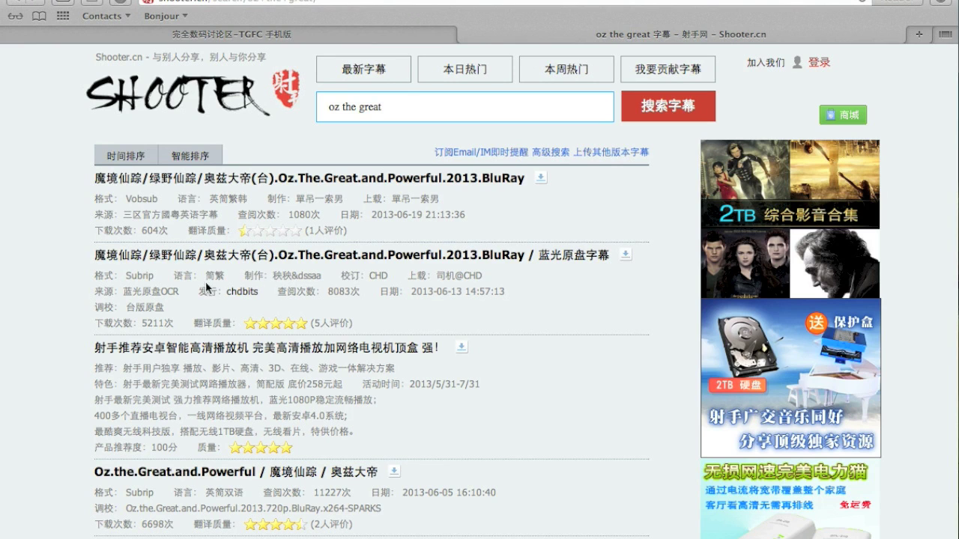
Open the Oz.The.Great.and.Powerful.2013.BluRay / 蓝光原盘字幕 result and download its subtitle archive, dismissing the alert
{"action": "left_click", "coordinate": [150, 258]}
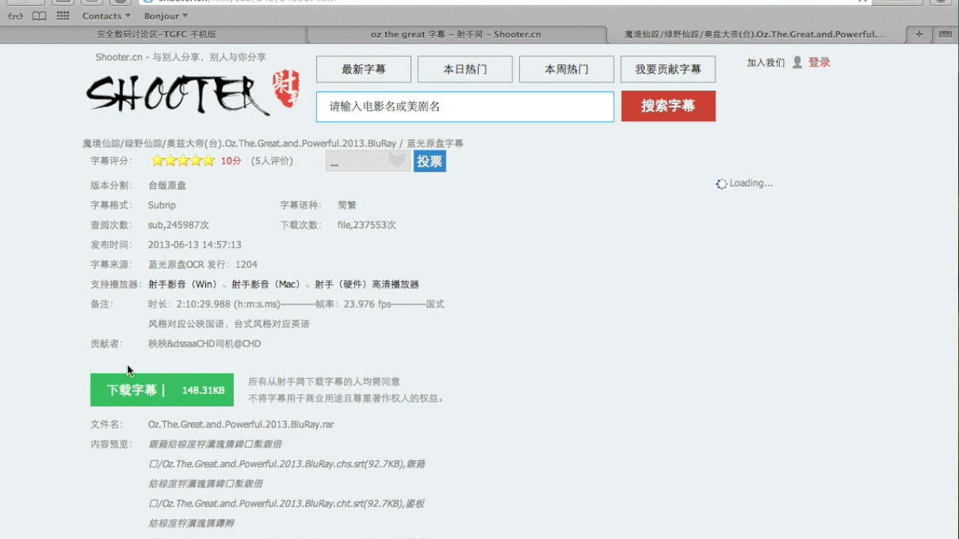
{"action": "left_click", "coordinate": [125, 389]}
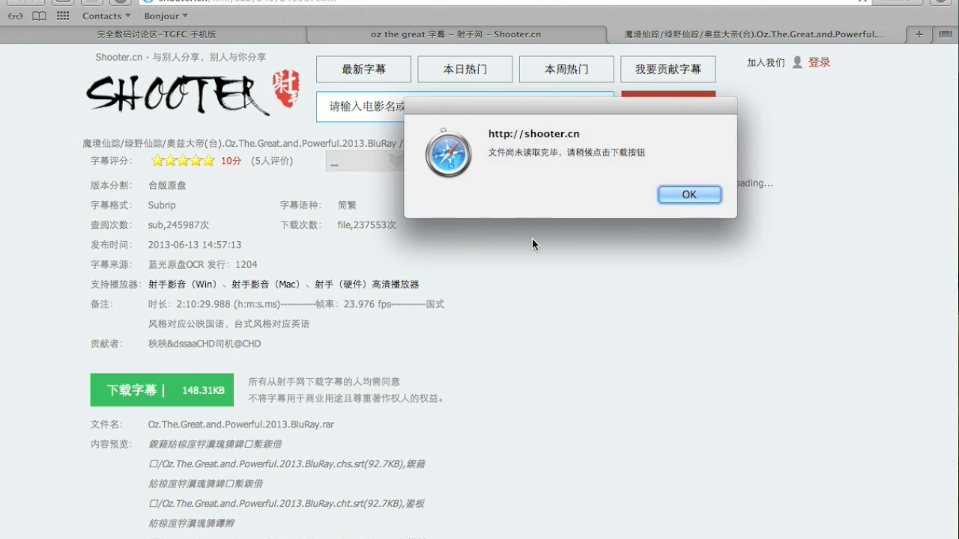
{"action": "left_click", "coordinate": [689, 195]}
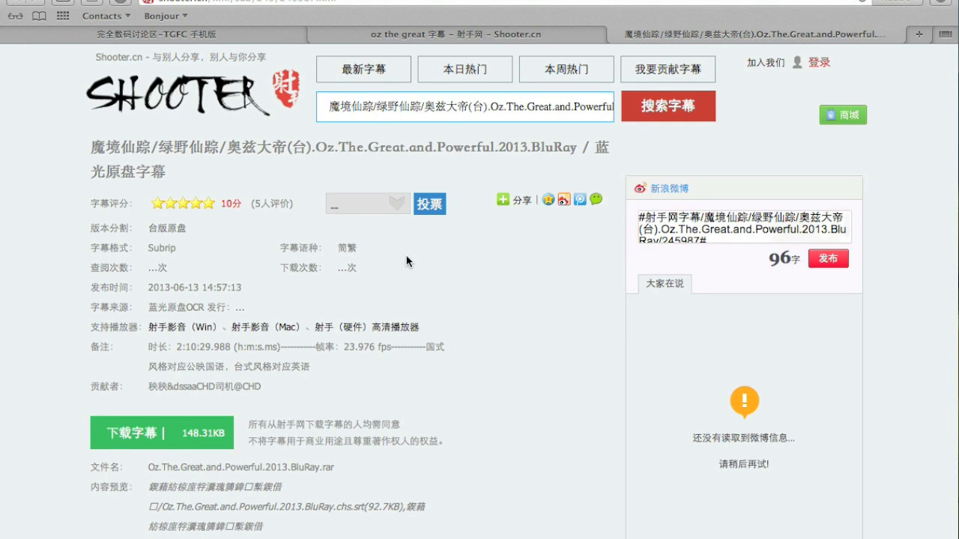
{"action": "left_click", "coordinate": [171, 442]}
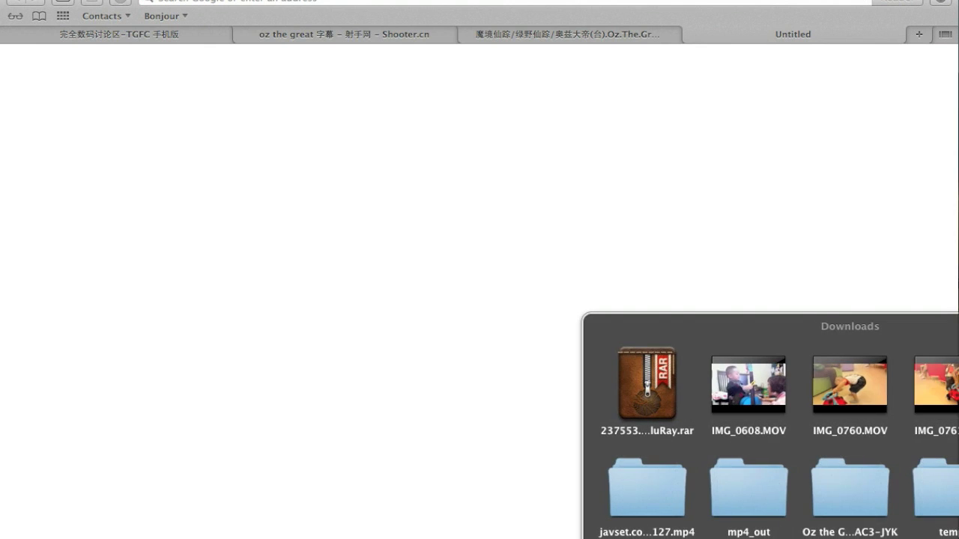
In Finder's Downloads folder, extract 237553.Oz_The_Great_and_Powerful_2013_BluRay.rar and open the 国式风格对应公映国语 folder inside the extracted folder
{"action": "key", "text": "Escape"}
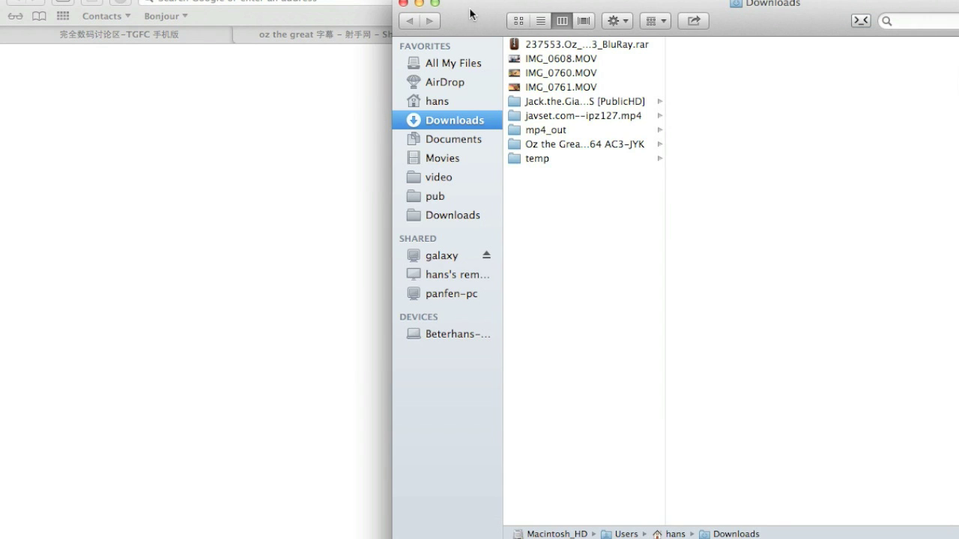
{"action": "left_click_drag", "start_coordinate": [472, 17], "coordinate": [252, 17]}
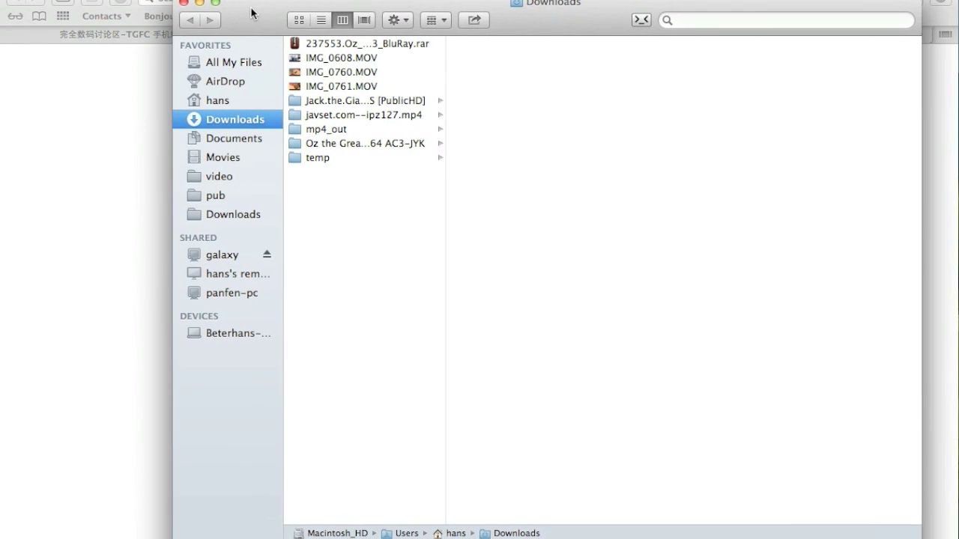
{"action": "left_click", "coordinate": [337, 44]}
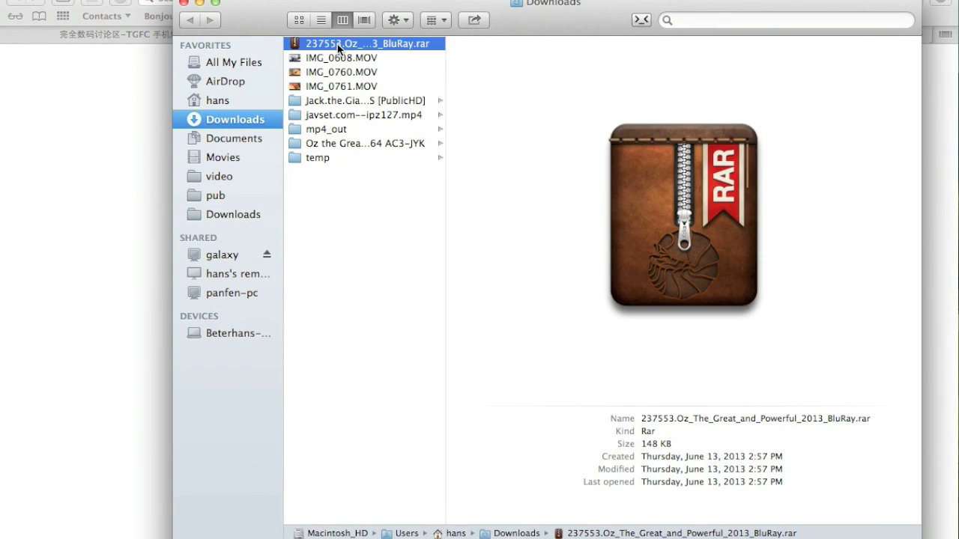
{"action": "double_click", "coordinate": [337, 43]}
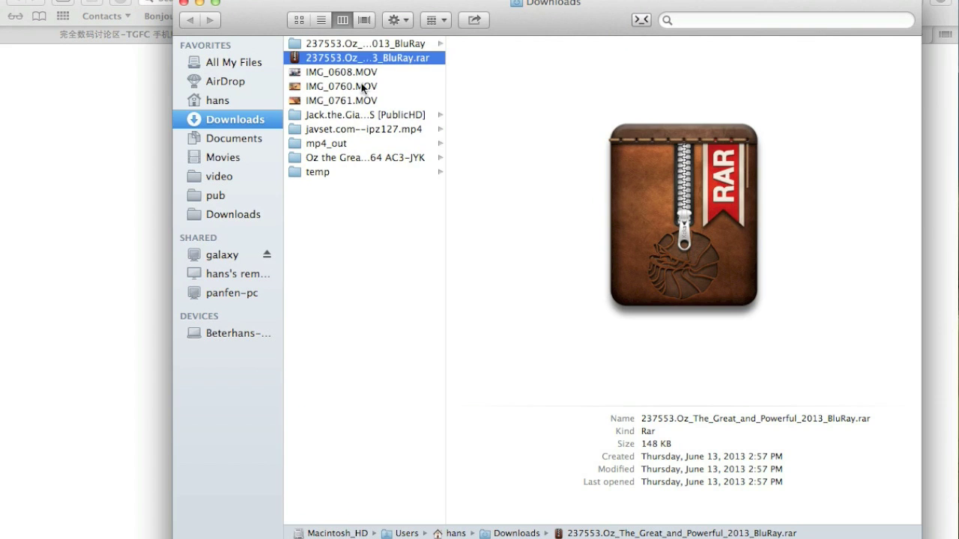
{"action": "left_click", "coordinate": [377, 46]}
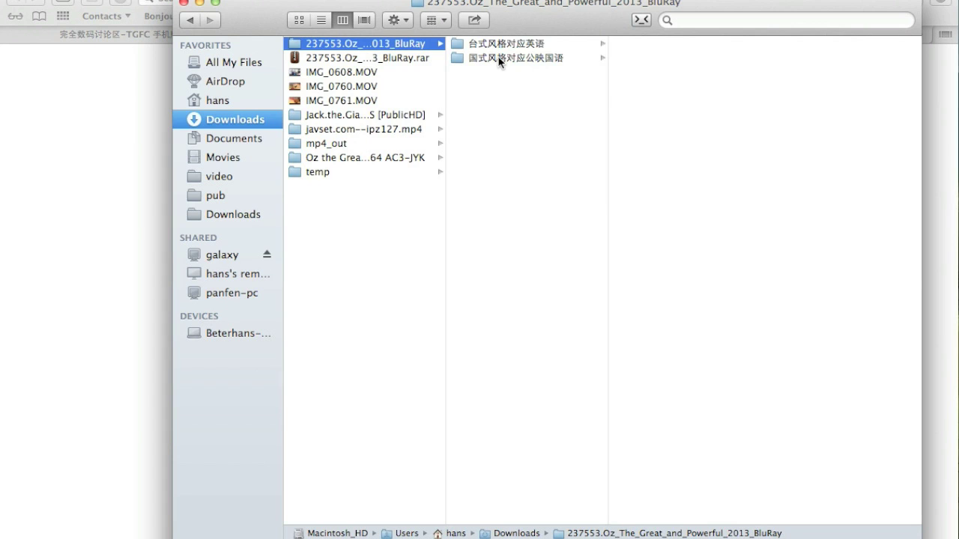
{"action": "left_click", "coordinate": [533, 58]}
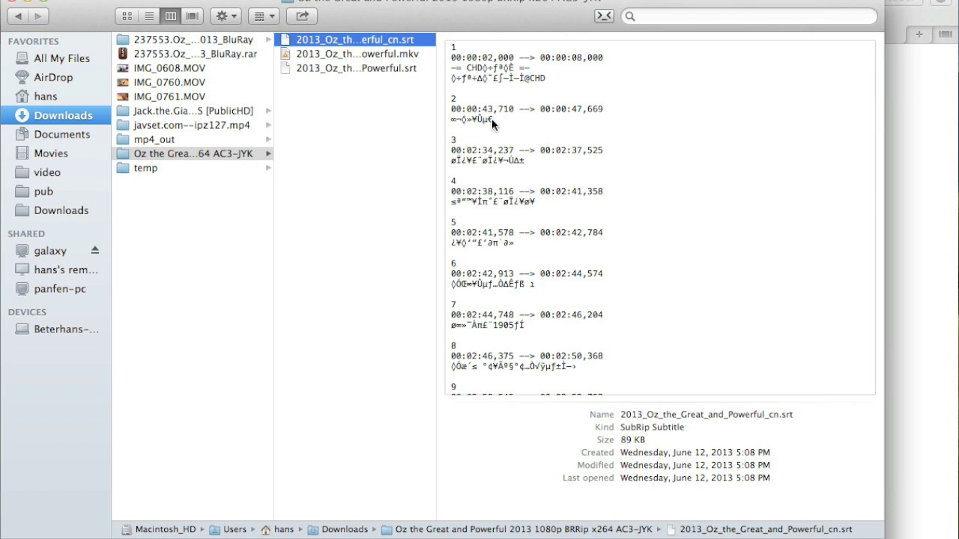
Preview 2013_Oz_the_Great_and_Powerful_cn.srt in the movie's folder and open the file in TextWrangler
{"action": "key", "text": "space"}
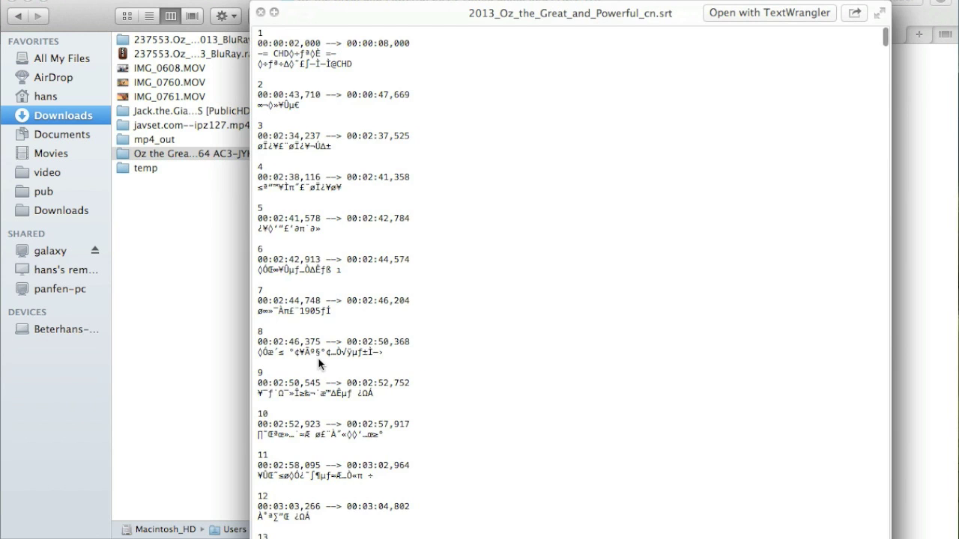
{"action": "key", "text": "space"}
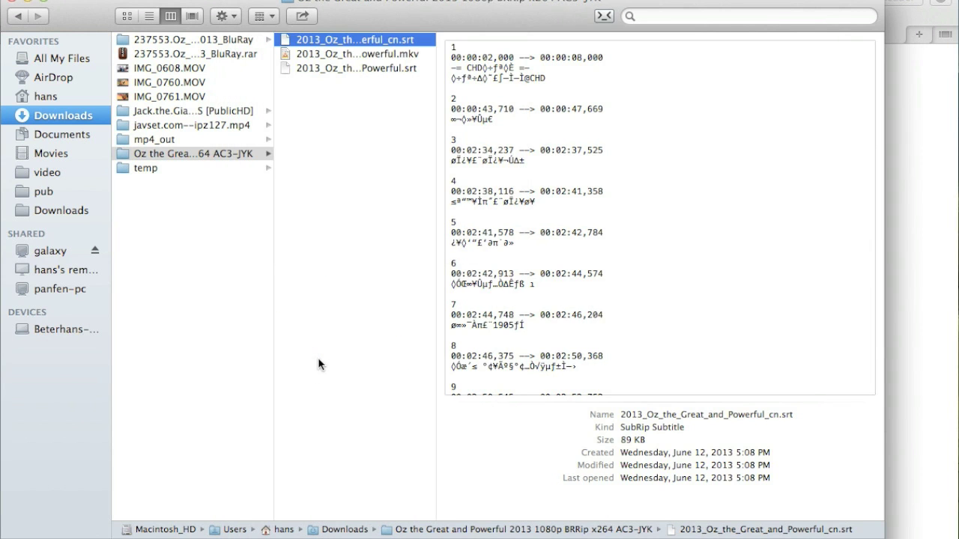
{"action": "right_click", "coordinate": [390, 46]}
{"action": "mouse_move", "coordinate": [450, 63]}
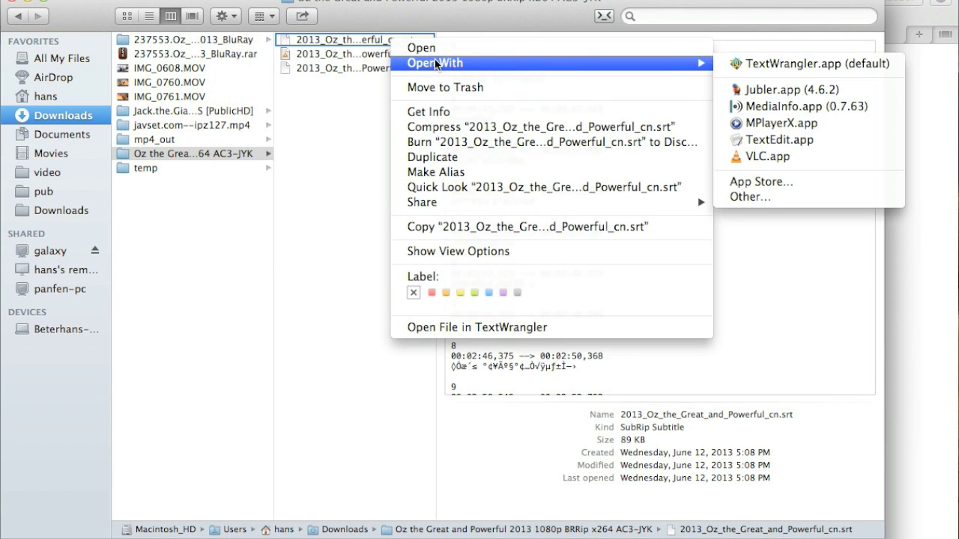
{"action": "left_click", "coordinate": [754, 64]}
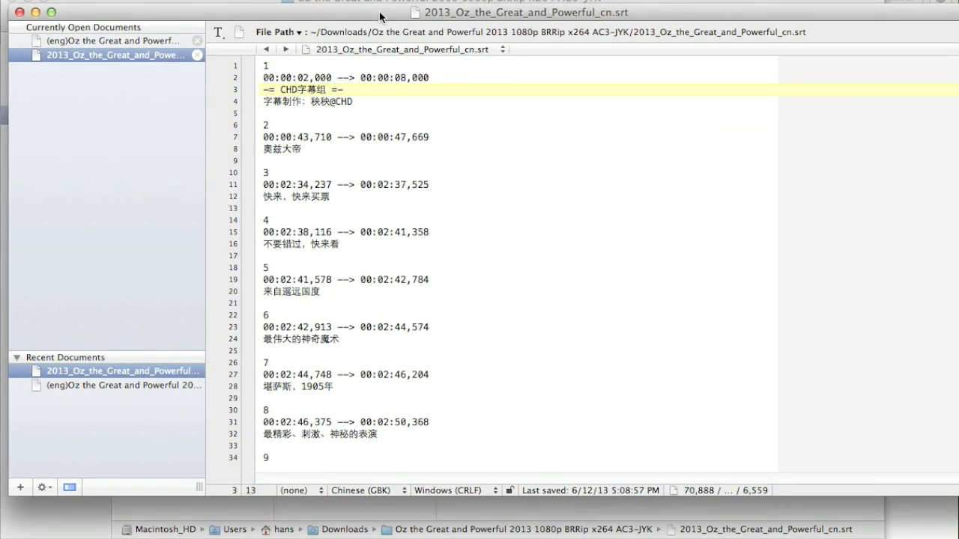
{"action": "left_click_drag", "start_coordinate": [380, 16], "coordinate": [376, 0]}
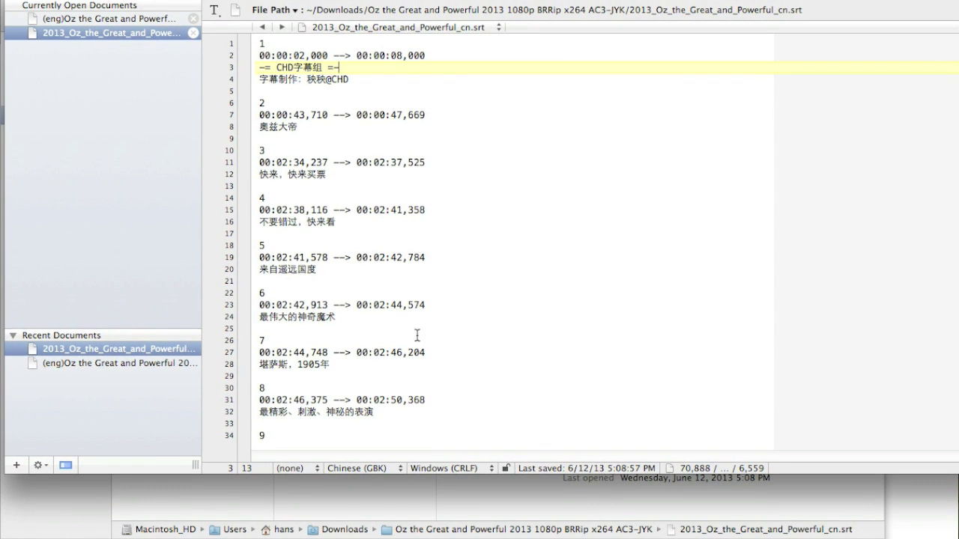
Set the subtitle file's text encoding to Unicode (UTF-8, with BOM) and highlight the second subtitle's Chinese text
{"action": "left_click", "coordinate": [387, 469]}
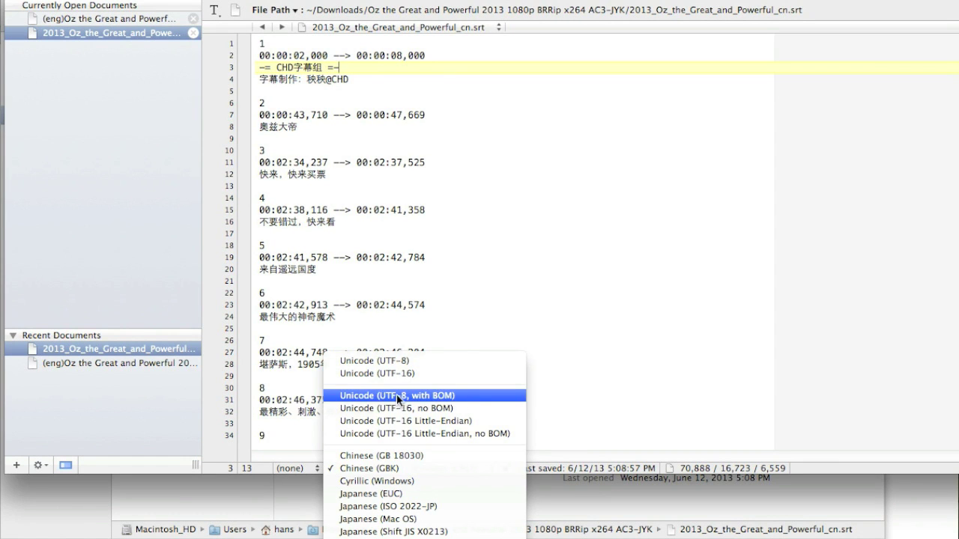
{"action": "left_click", "coordinate": [433, 400]}
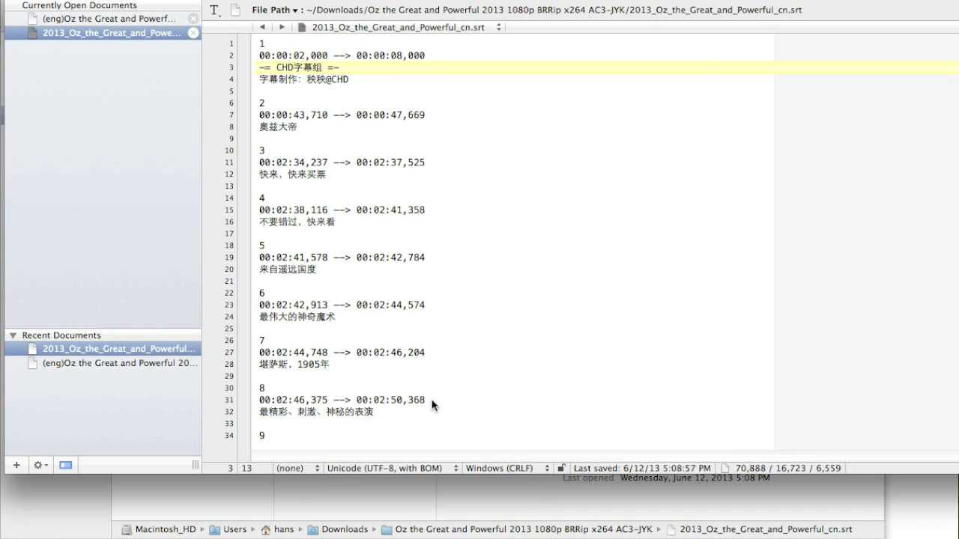
{"action": "left_click", "coordinate": [373, 129]}
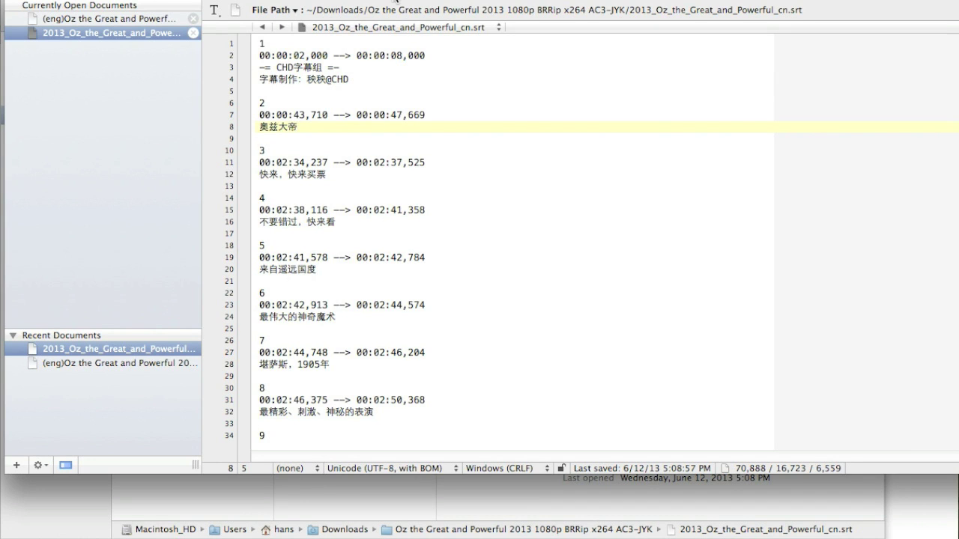
{"action": "left_click_drag", "start_coordinate": [314, 130], "coordinate": [254, 129]}
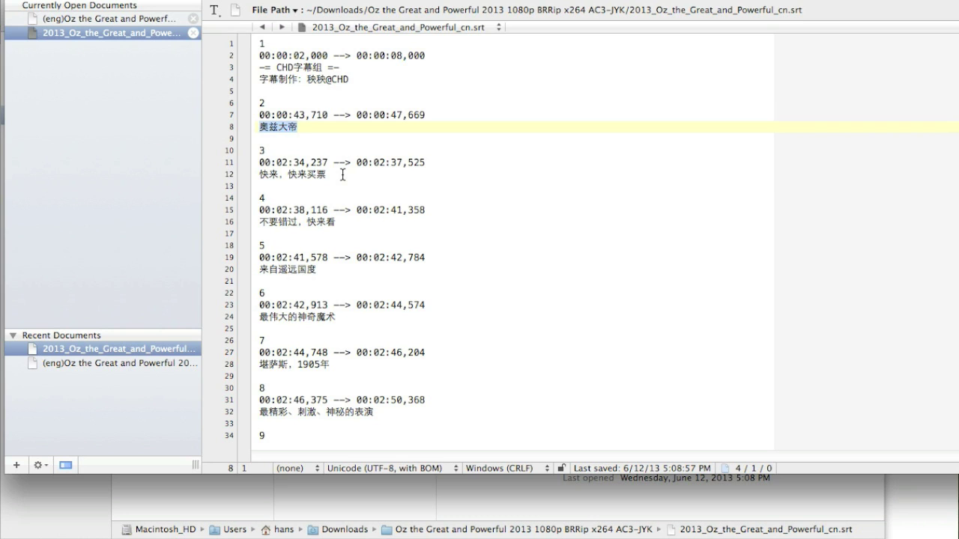
Save the re-encoded subtitle file and quit TextWrangler
{"action": "left_click", "coordinate": [177, 1]}
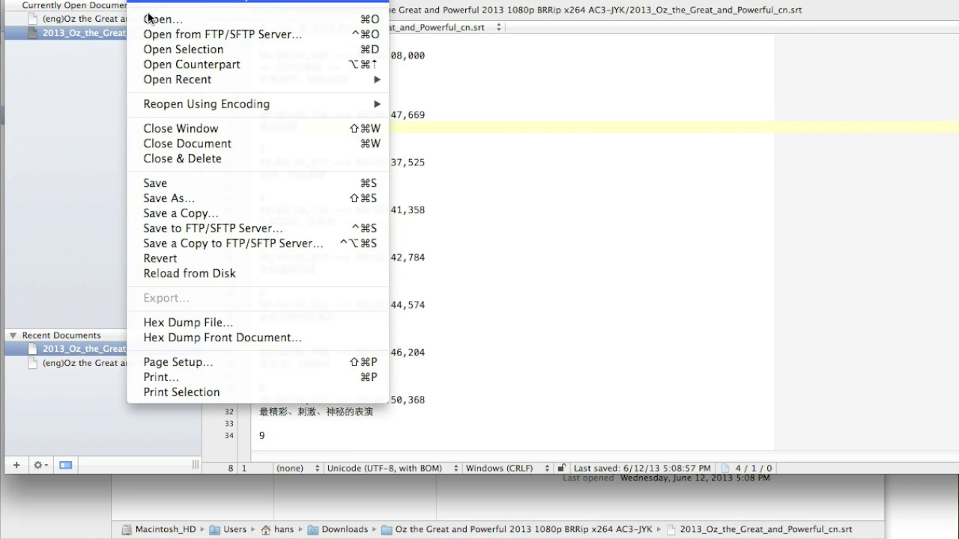
{"action": "left_click", "coordinate": [170, 184]}
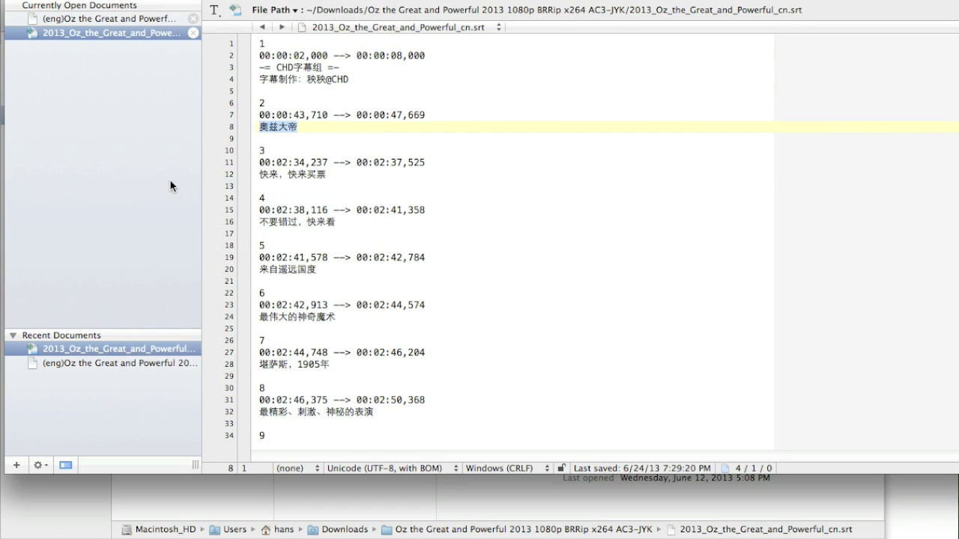
{"action": "left_click", "coordinate": [64, 0]}
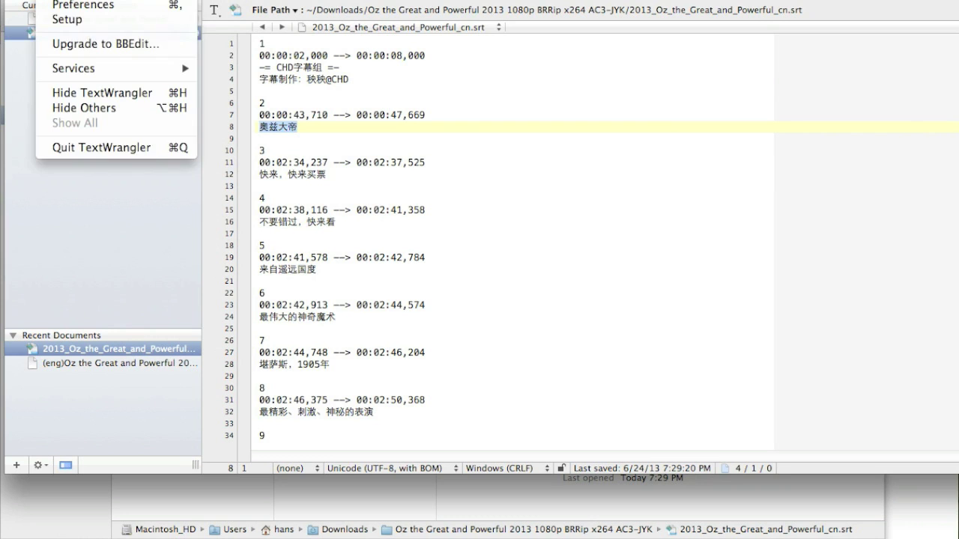
{"action": "left_click", "coordinate": [109, 149]}
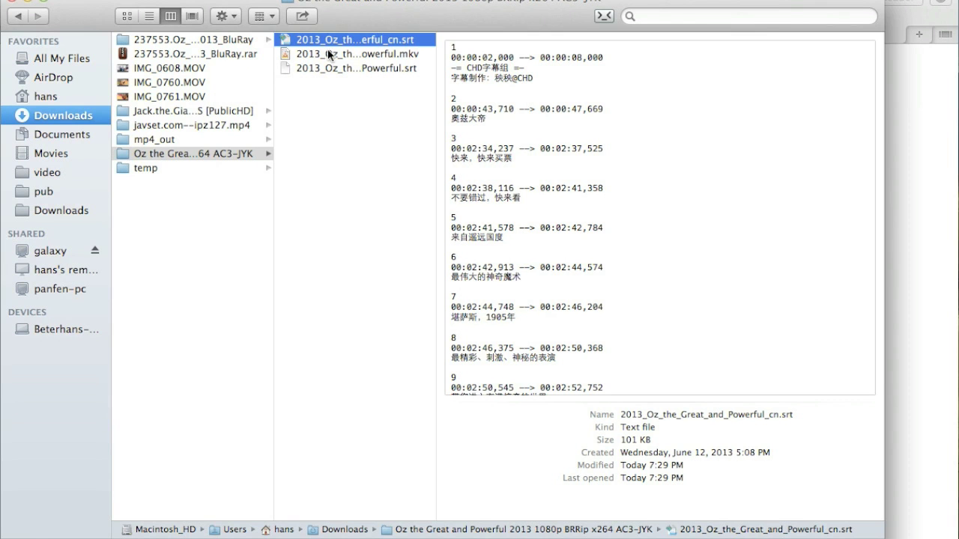
Preview 2013_Oz_the_Great_and_Powerful_cn.srt in Finder to check its Chinese text, and close the preview
{"action": "left_click", "coordinate": [336, 54]}
{"action": "left_click", "coordinate": [369, 38]}
{"action": "key", "text": "space"}
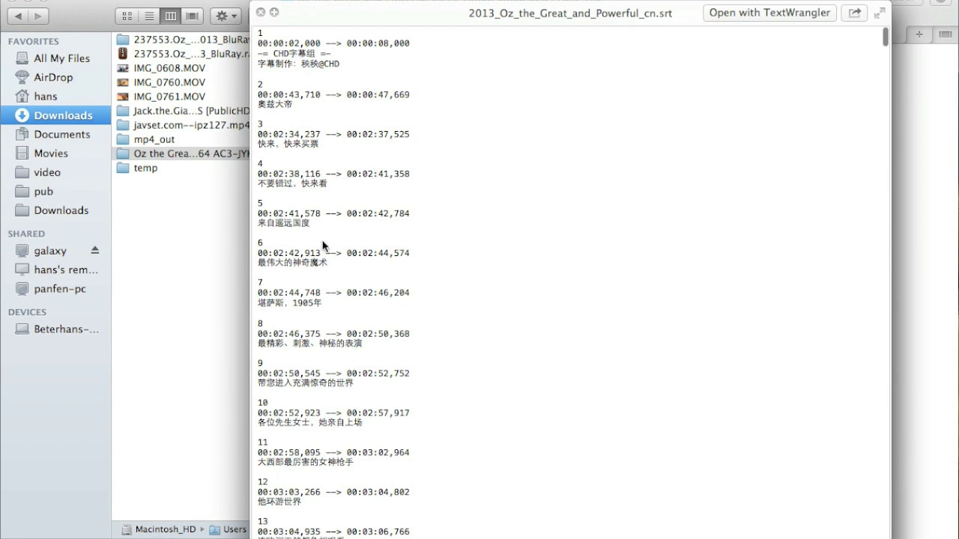
{"action": "key", "text": "space"}
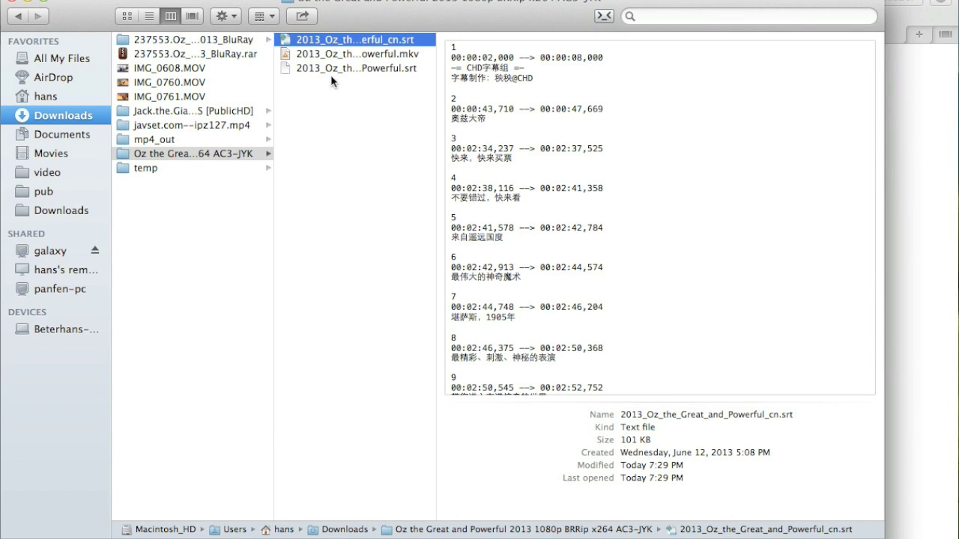
Select 2013_Oz_the_Great_and_Powerful.mkv, launch MP4tools through a system search, and place its window below the movie's file list
{"action": "left_click", "coordinate": [356, 57]}
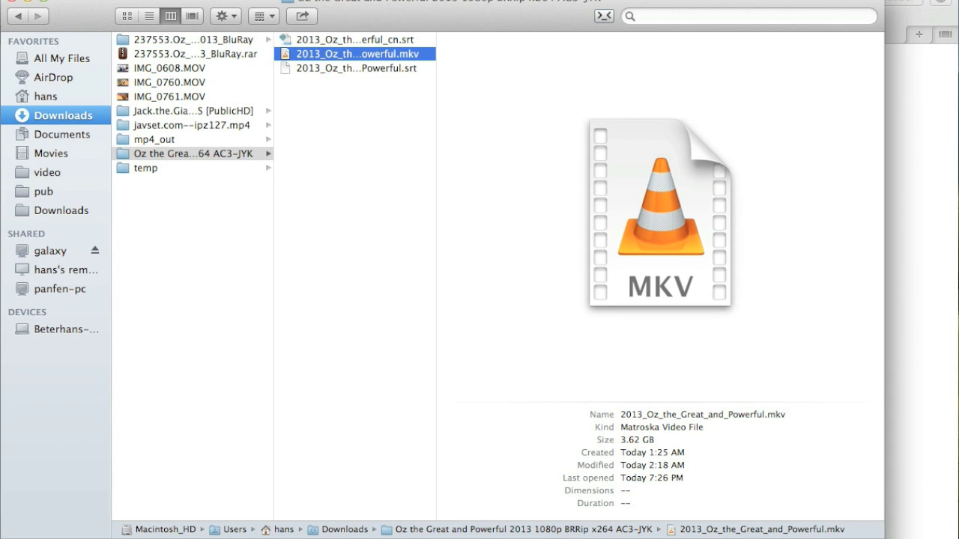
{"action": "key", "text": "super+space"}
{"action": "type", "text": "qui"}
{"action": "key", "text": "BackSpace"}
{"action": "key", "text": "BackSpace"}
{"action": "key", "text": "BackSpace"}
{"action": "type", "text": "mp4"}
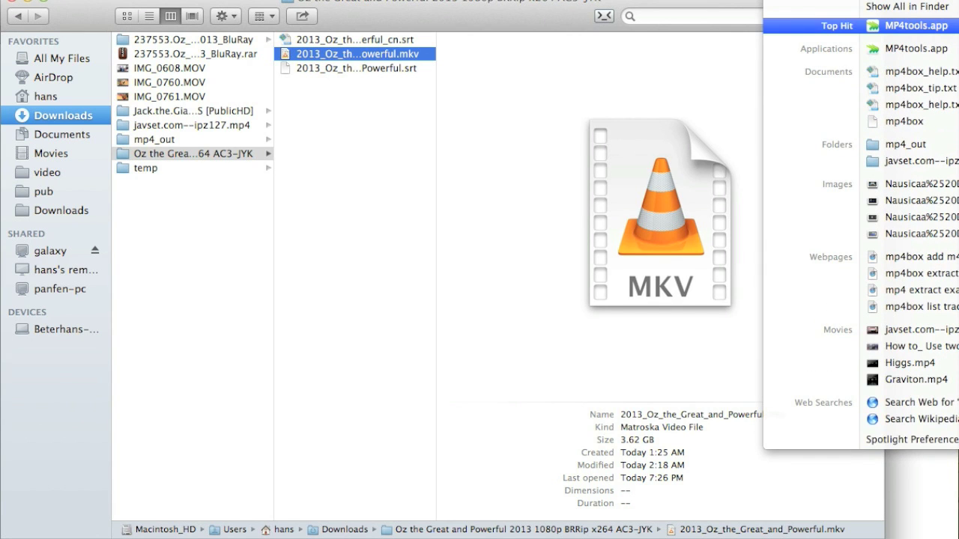
{"action": "left_click", "coordinate": [895, 29]}
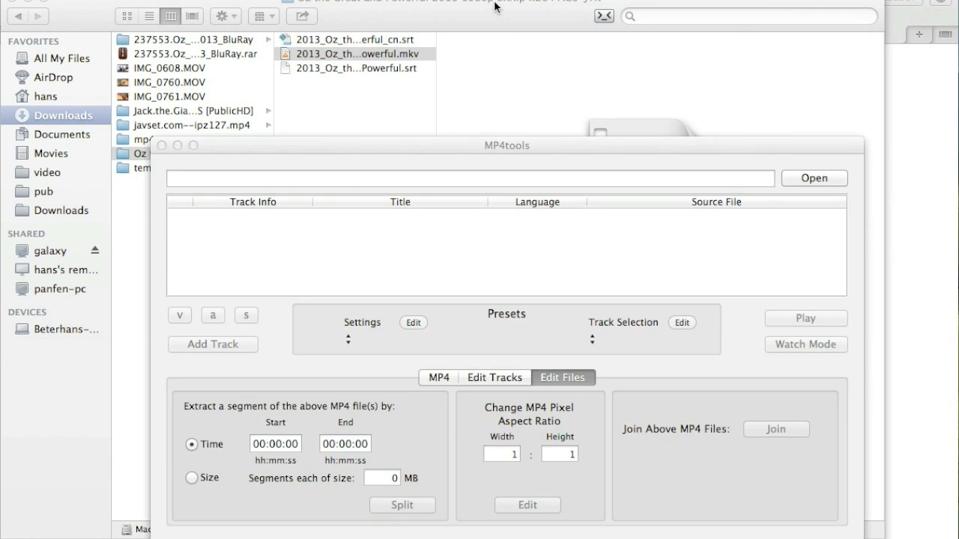
{"action": "left_click_drag", "start_coordinate": [485, 155], "coordinate": [507, 103]}
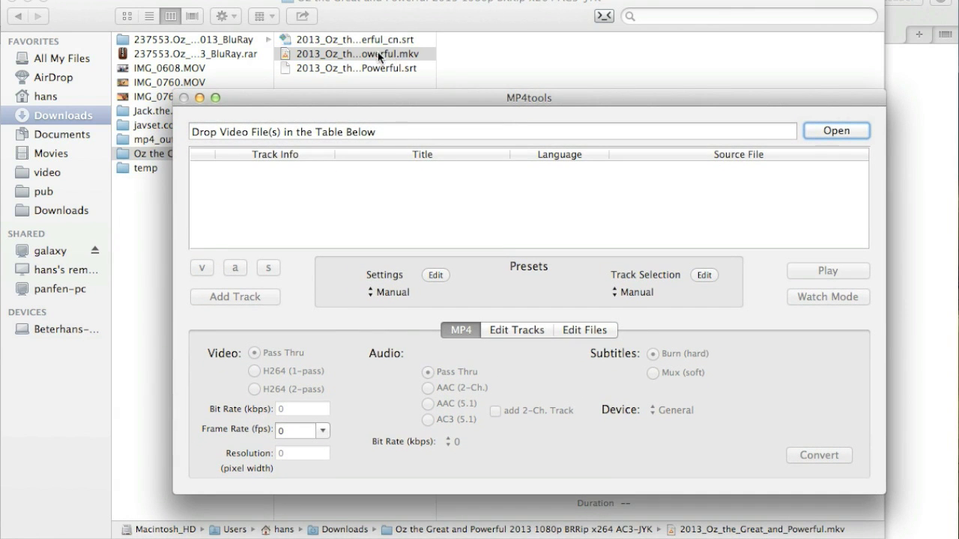
Load 2013_Oz_the_Great_and_Powerful.mkv into MP4tools and include its video and audio tracks
{"action": "left_click_drag", "start_coordinate": [372, 53], "coordinate": [365, 198]}
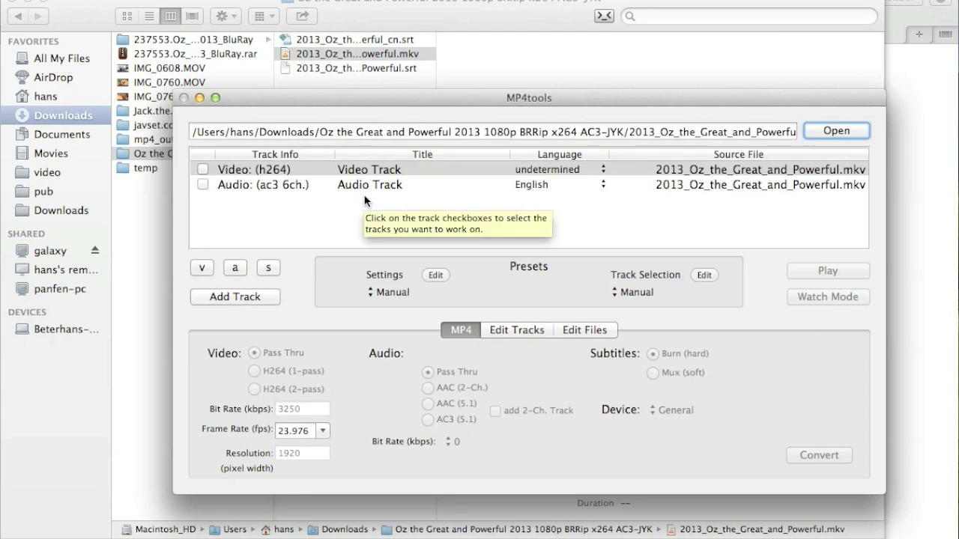
{"action": "left_click", "coordinate": [203, 169]}
{"action": "left_click", "coordinate": [202, 185]}
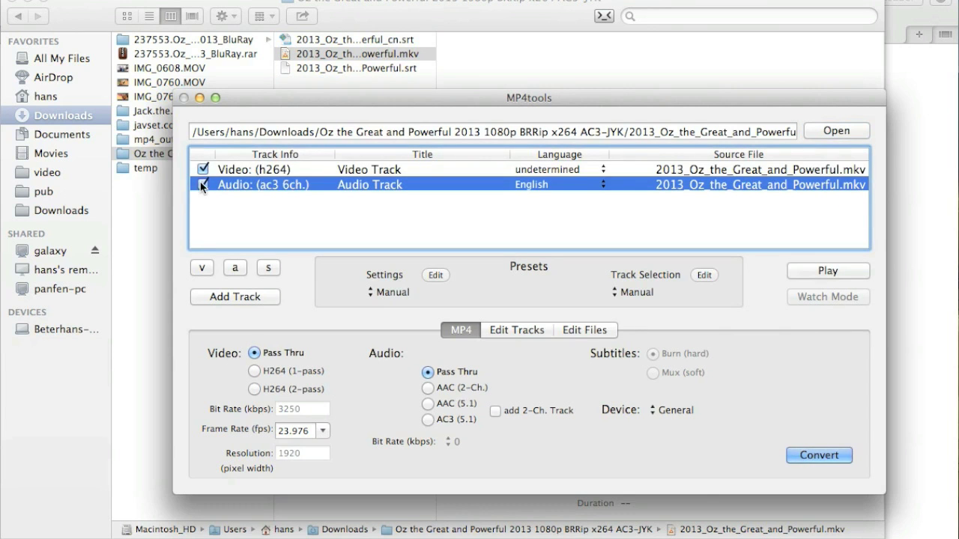
Set the language of the h264 video track to English
{"action": "left_click", "coordinate": [603, 168]}
{"action": "scroll", "coordinate": [631, 209], "scroll_direction": "down", "scroll_amount": 10}
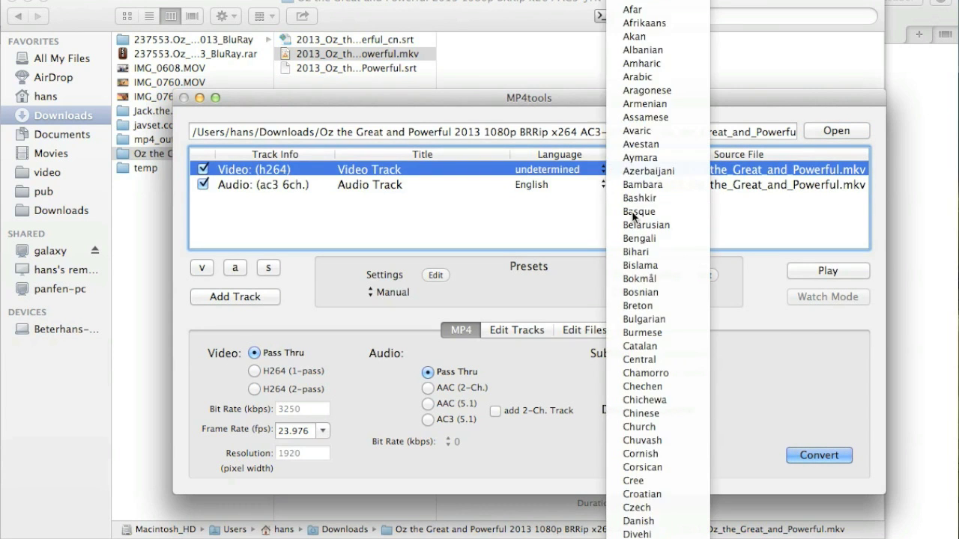
{"action": "left_click", "coordinate": [632, 210]}
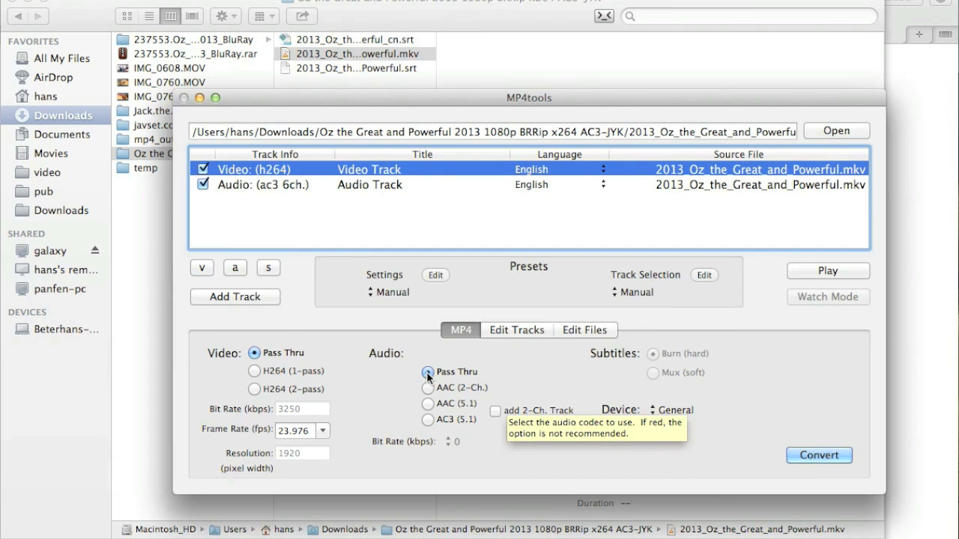
Add a 2-channel version of the ac3 audio track, start the MP4 conversion, and move the window down to uncover the job progress
{"action": "left_click", "coordinate": [304, 184]}
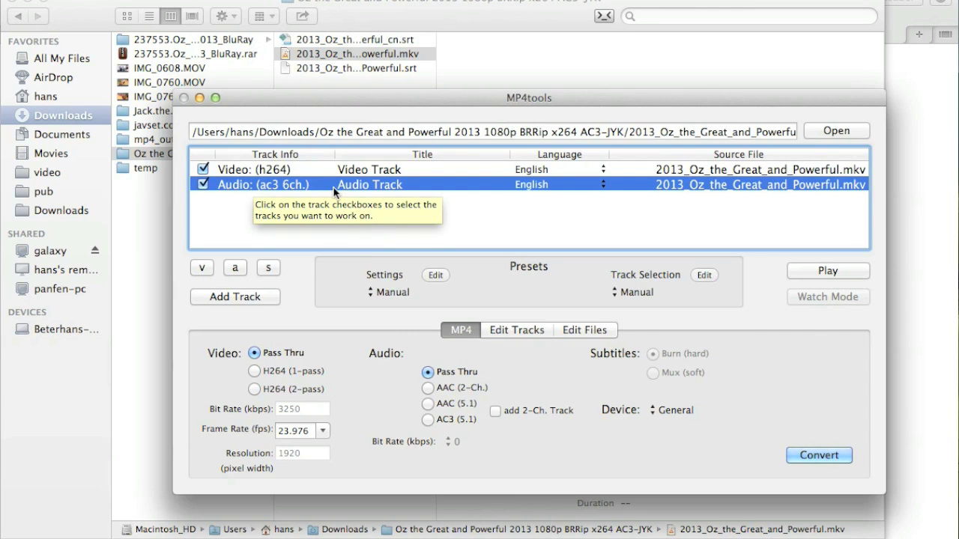
{"action": "left_click", "coordinate": [496, 412]}
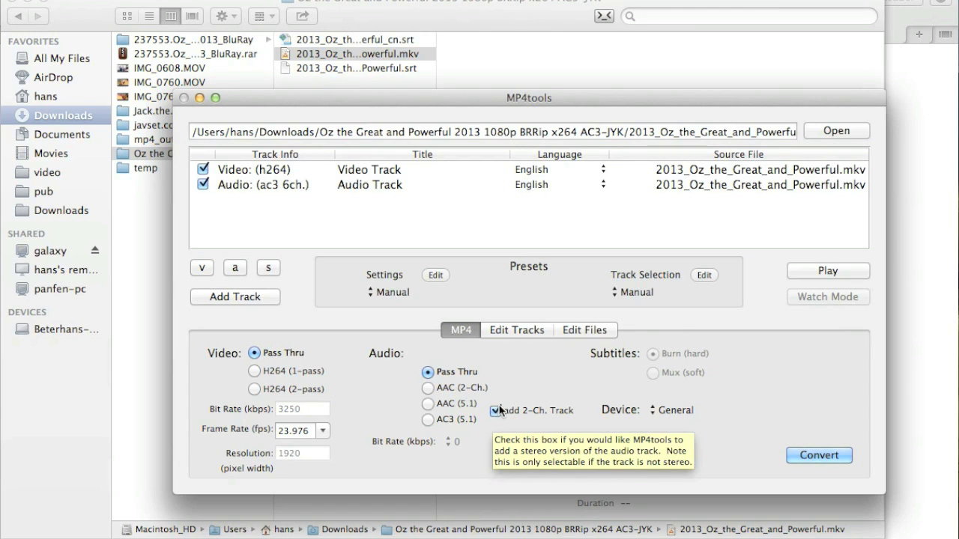
{"action": "left_click", "coordinate": [818, 456]}
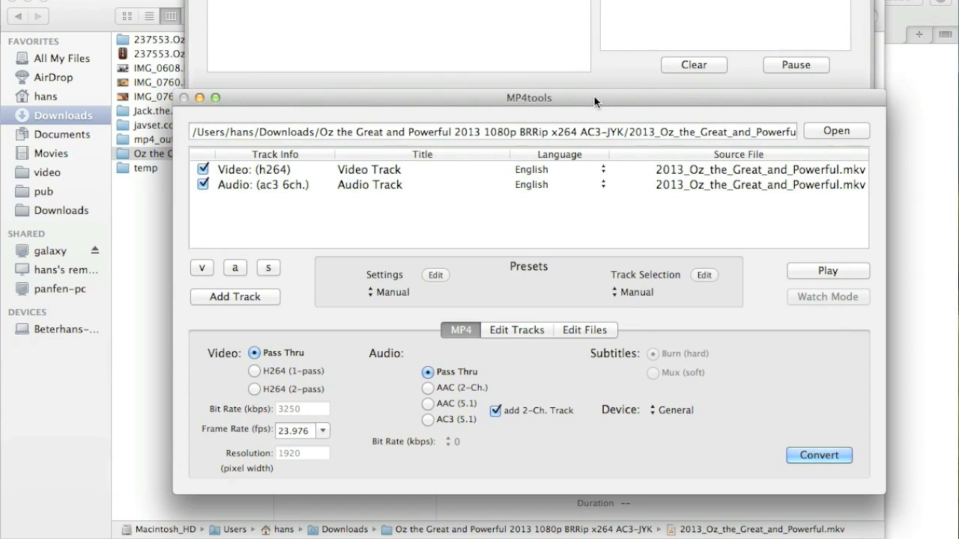
{"action": "left_click_drag", "start_coordinate": [593, 96], "coordinate": [584, 130]}
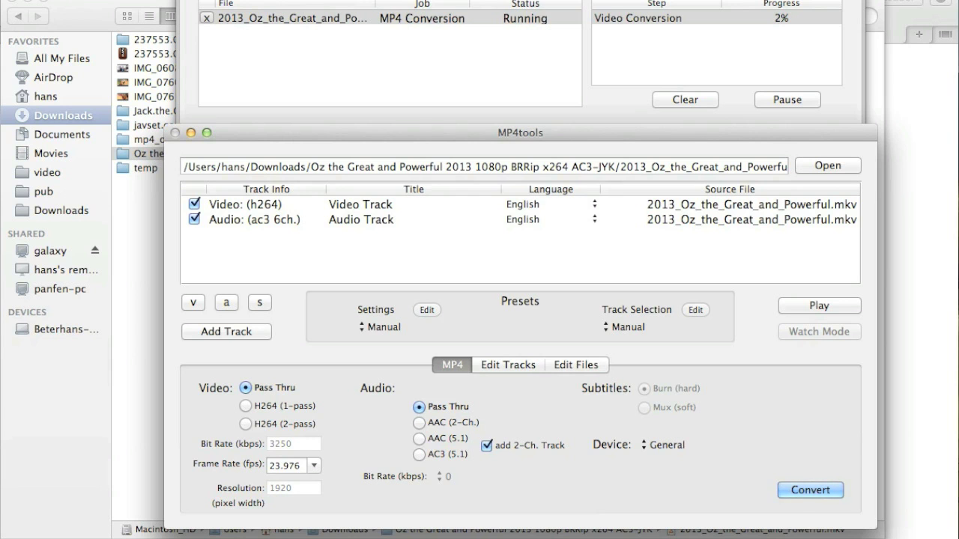
Open the system Date & Time preferences beside the running conversion to check the clock, and close them
{"action": "left_click", "coordinate": [936, 33]}
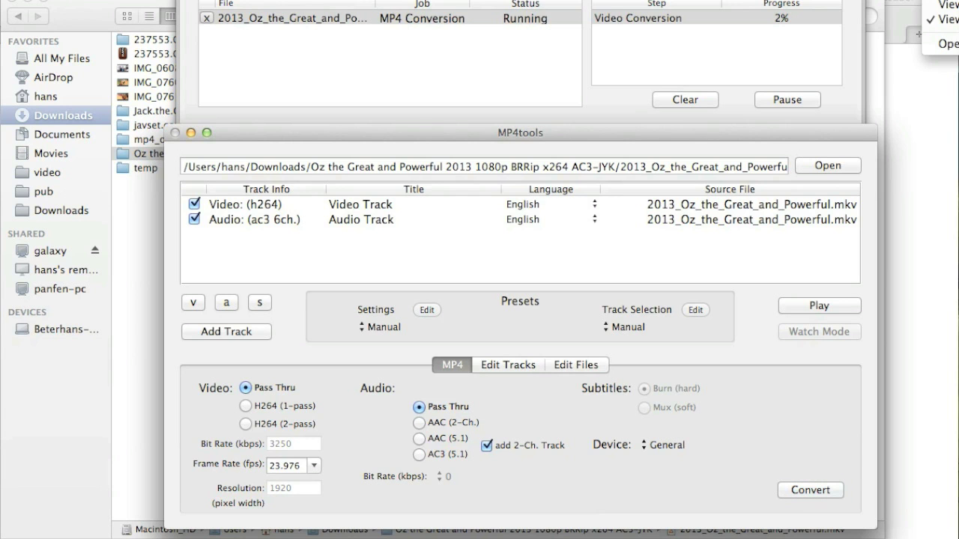
{"action": "left_click", "coordinate": [942, 44]}
{"action": "left_click", "coordinate": [663, 44]}
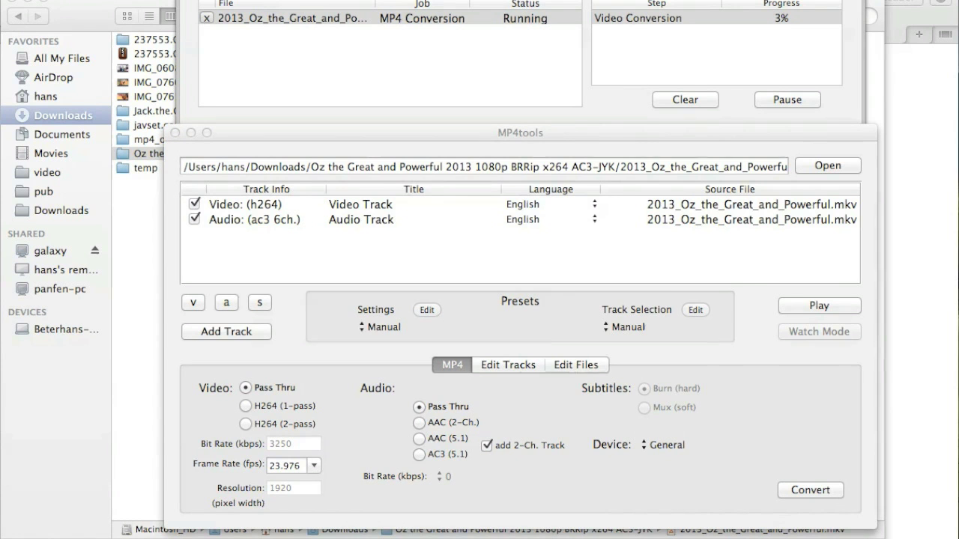
{"action": "left_click_drag", "start_coordinate": [858, 116], "coordinate": [669, 114]}
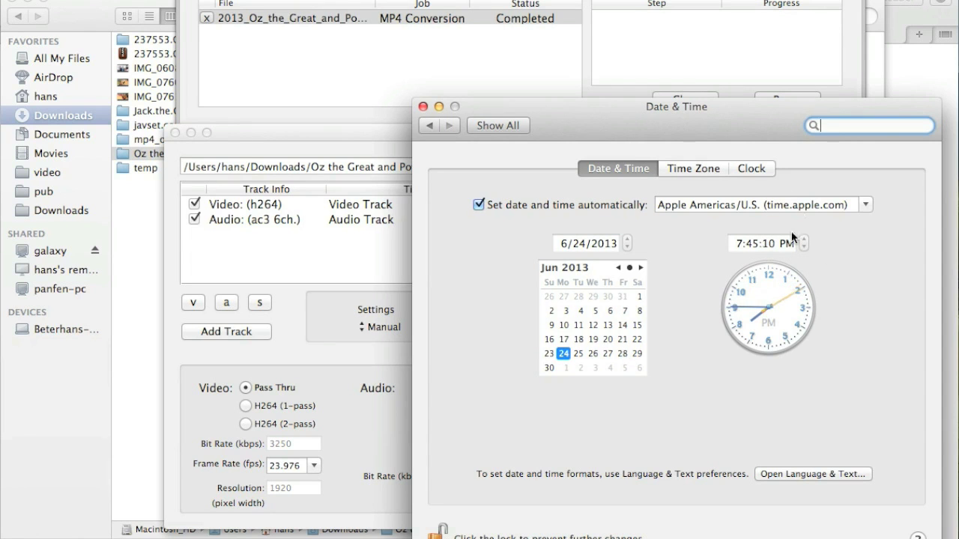
{"action": "left_click", "coordinate": [503, 127]}
{"action": "left_click", "coordinate": [422, 108]}
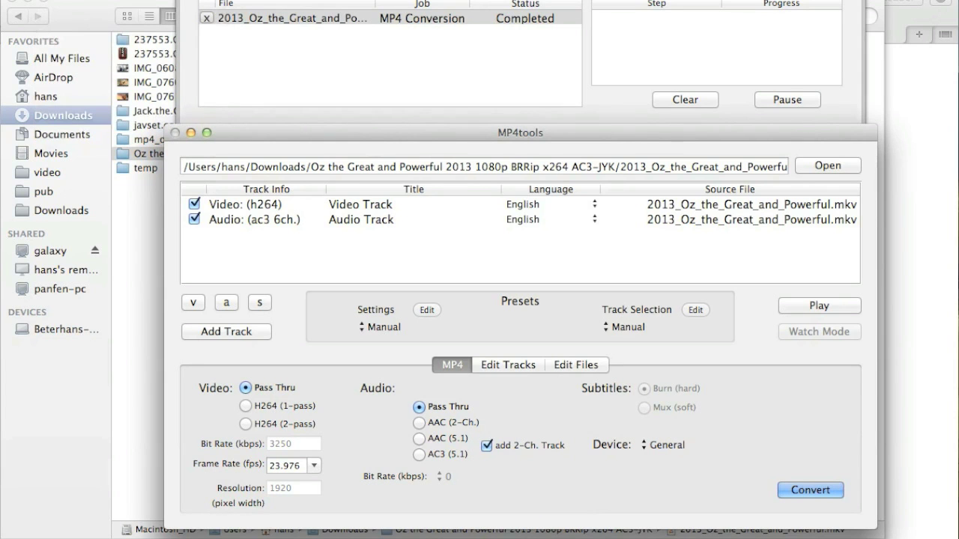
Quit MP4tools and Safari
{"action": "left_click", "coordinate": [53, 0]}
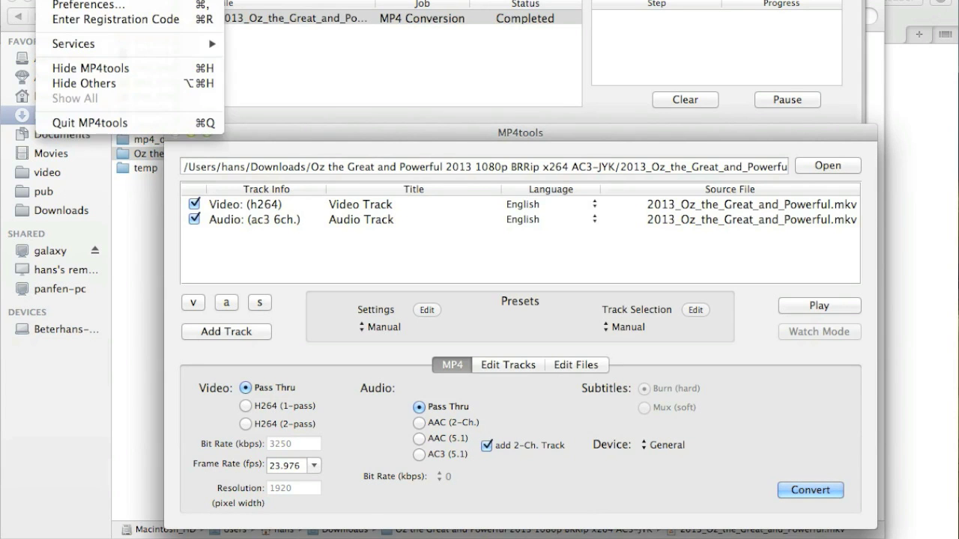
{"action": "left_click", "coordinate": [84, 120]}
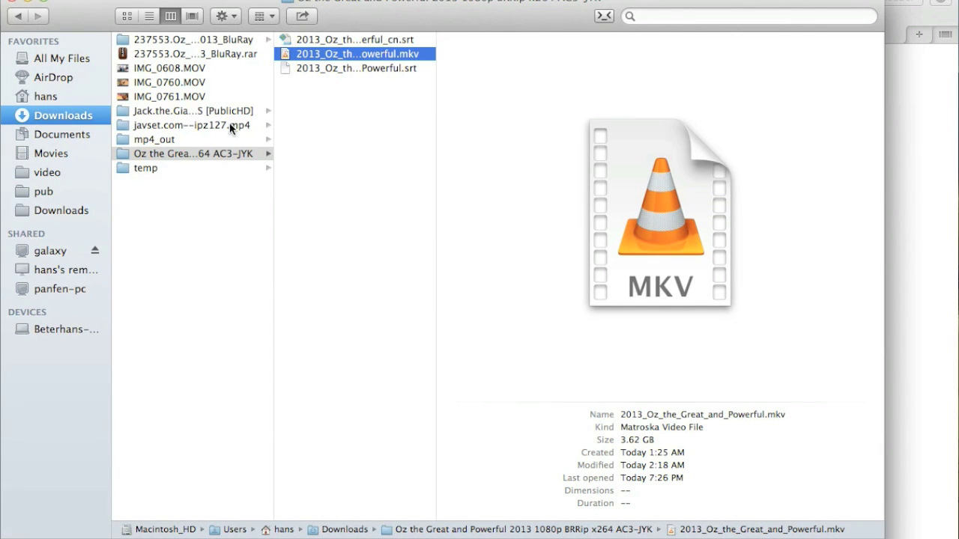
{"action": "left_click", "coordinate": [907, 4]}
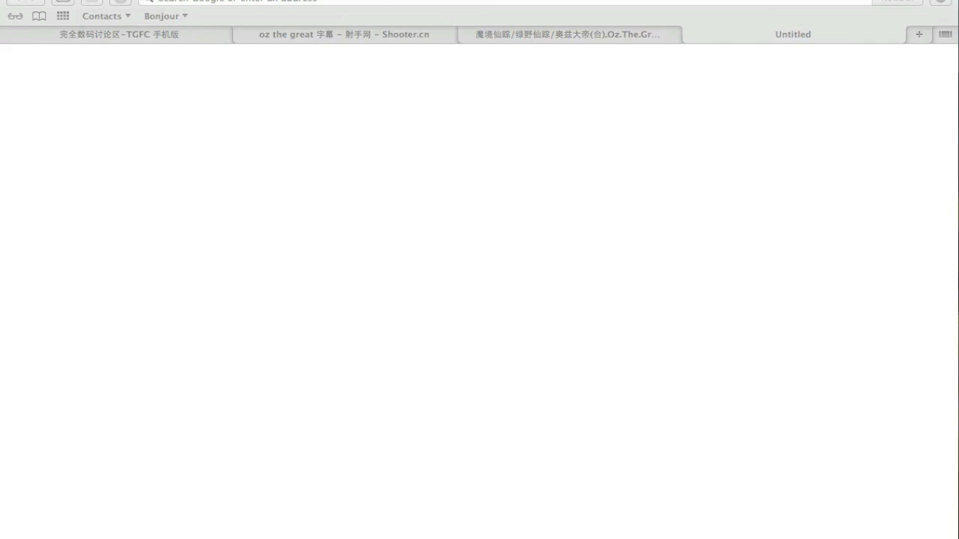
{"action": "left_click", "coordinate": [52, 0]}
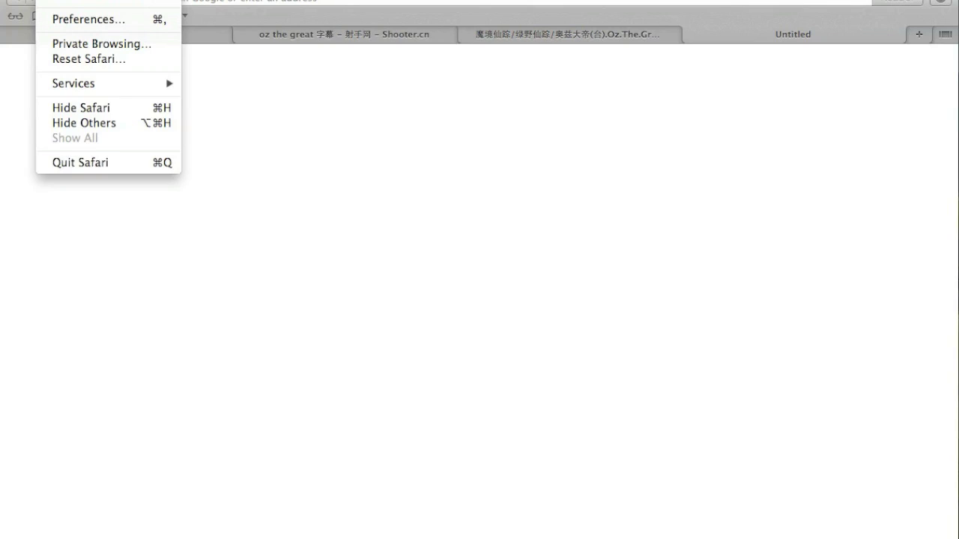
{"action": "left_click", "coordinate": [74, 163]}
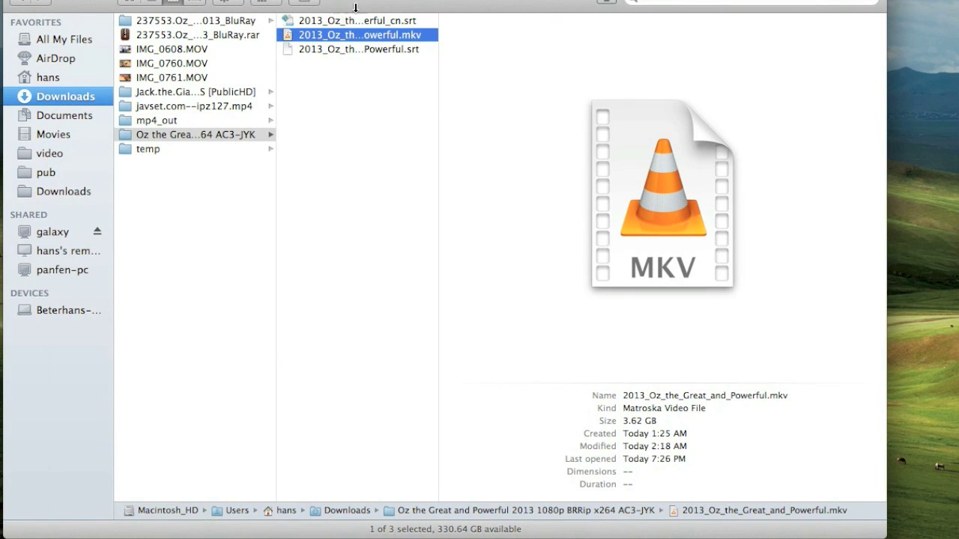
Open a second Finder window, go to the mp4_out folder in Downloads, and select the converted .mkv.m4v movie
{"action": "key", "text": "super+n"}
{"action": "left_click_drag", "start_coordinate": [292, 57], "coordinate": [419, 72]}
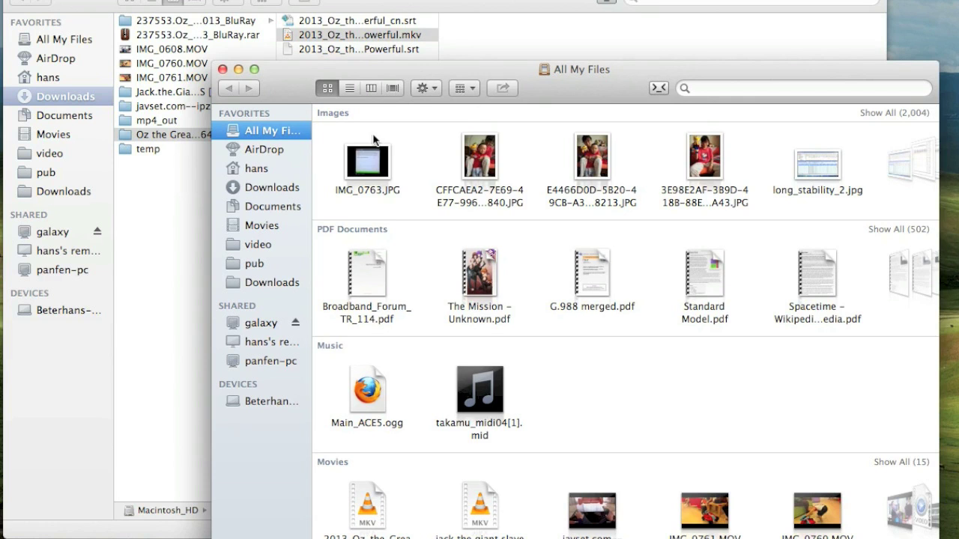
{"action": "left_click", "coordinate": [272, 202]}
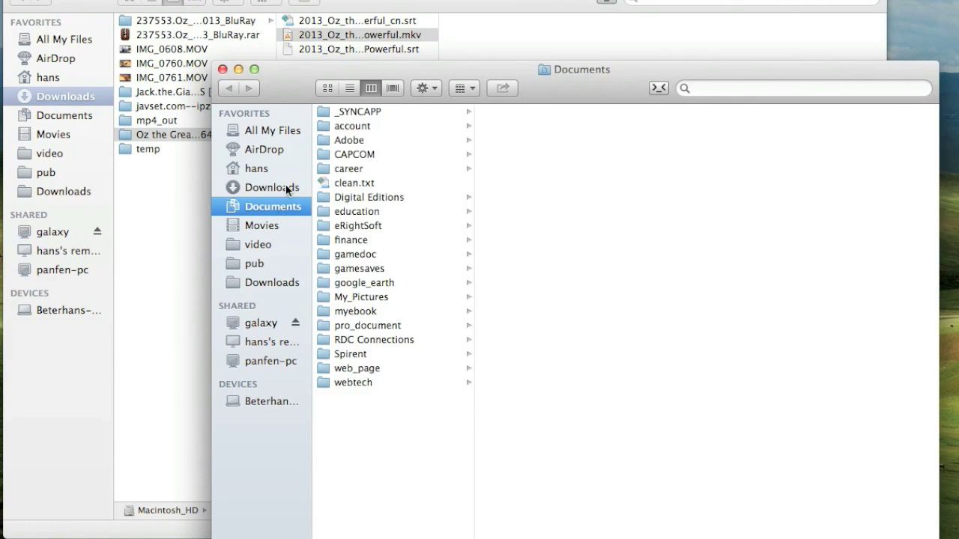
{"action": "left_click", "coordinate": [286, 186]}
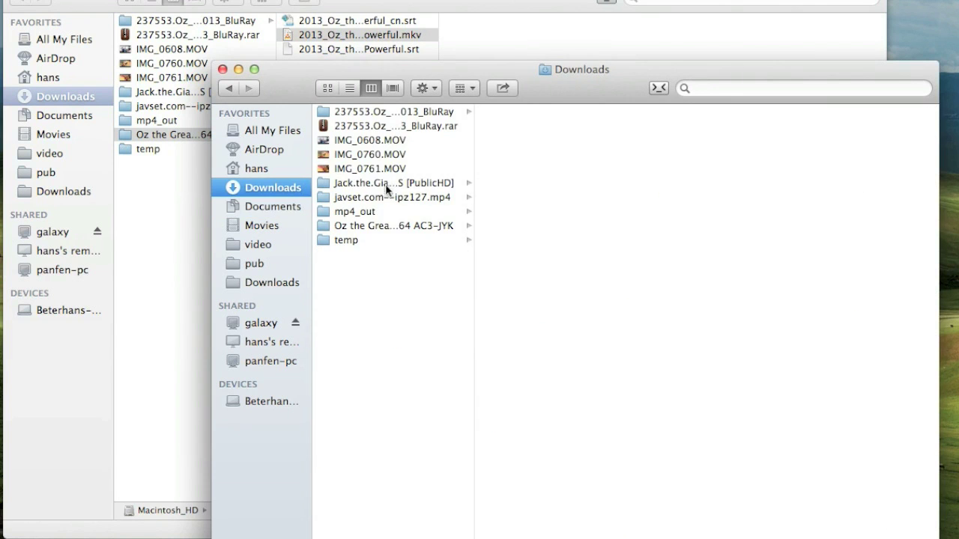
{"action": "left_click", "coordinate": [370, 214]}
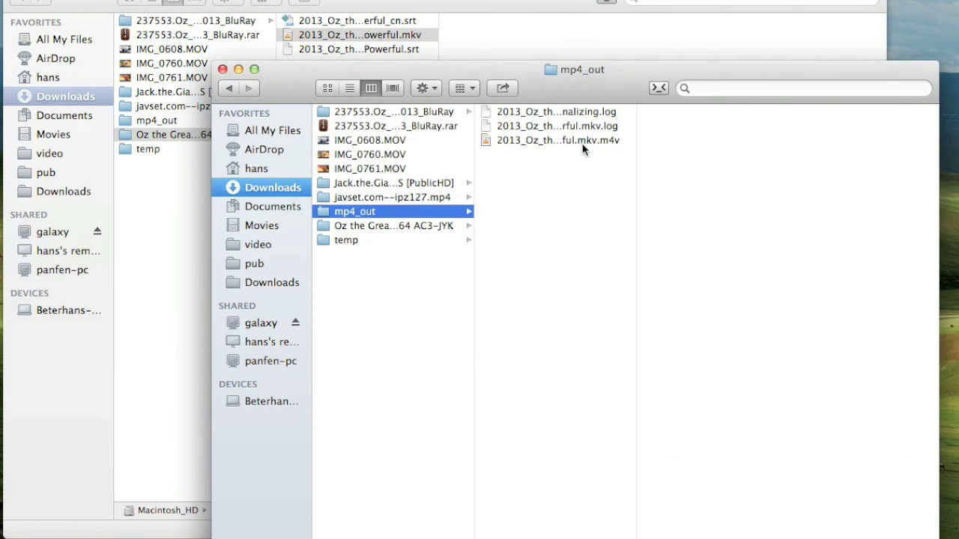
{"action": "left_click", "coordinate": [582, 142]}
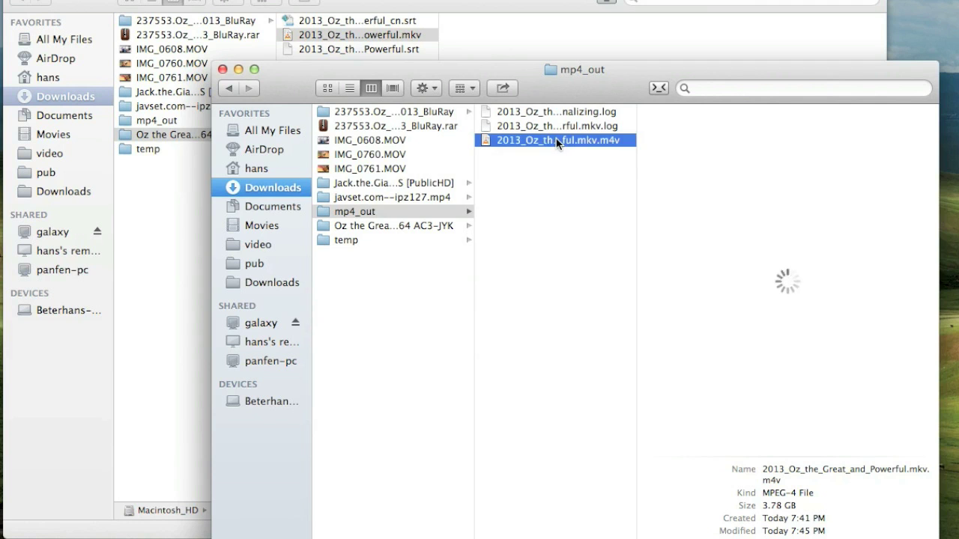
{"action": "right_click", "coordinate": [557, 142]}
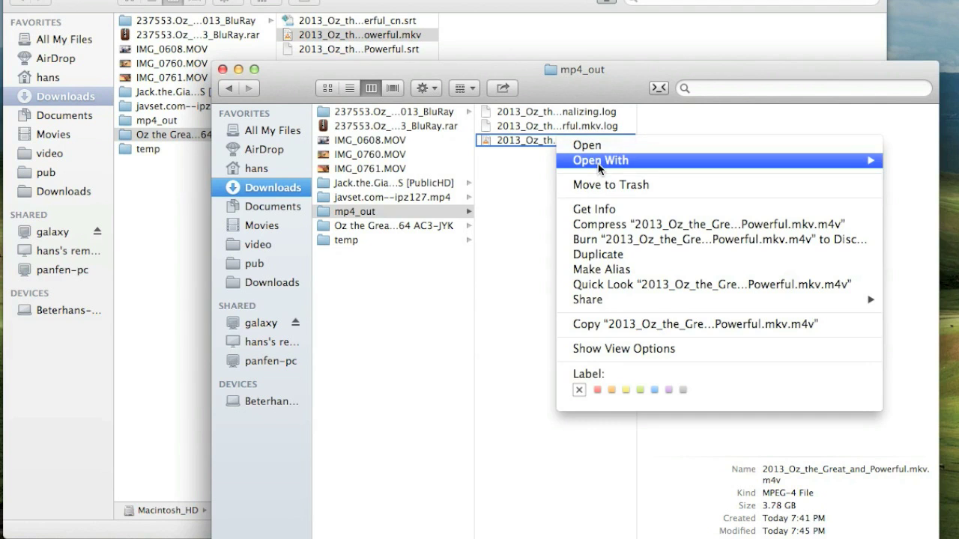
{"action": "mouse_move", "coordinate": [599, 167]}
{"action": "left_click", "coordinate": [522, 181]}
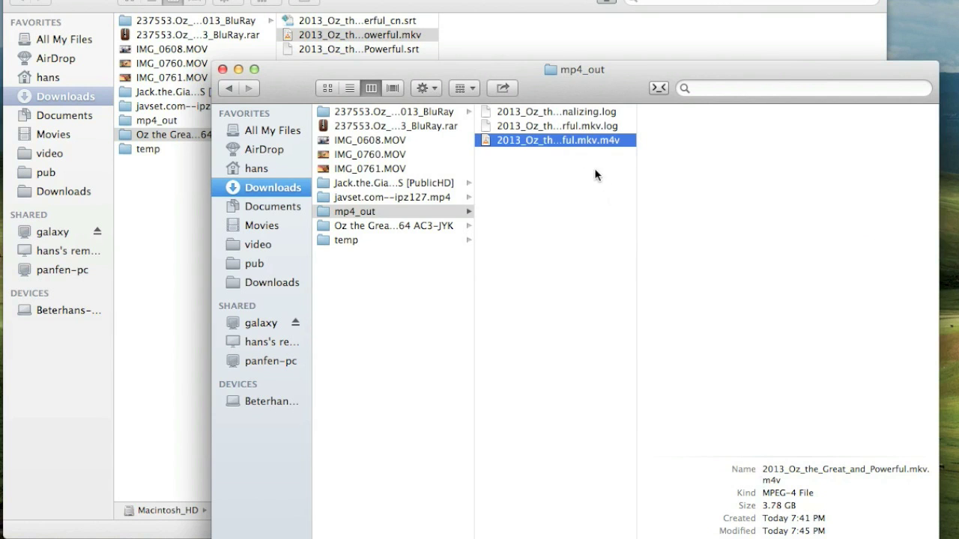
Show mp4_out as icons and rename the converted movie 2013_Oz_the_Great_and_Powerful.mp4, accepting the .mp4 extension
{"action": "left_click", "coordinate": [328, 87]}
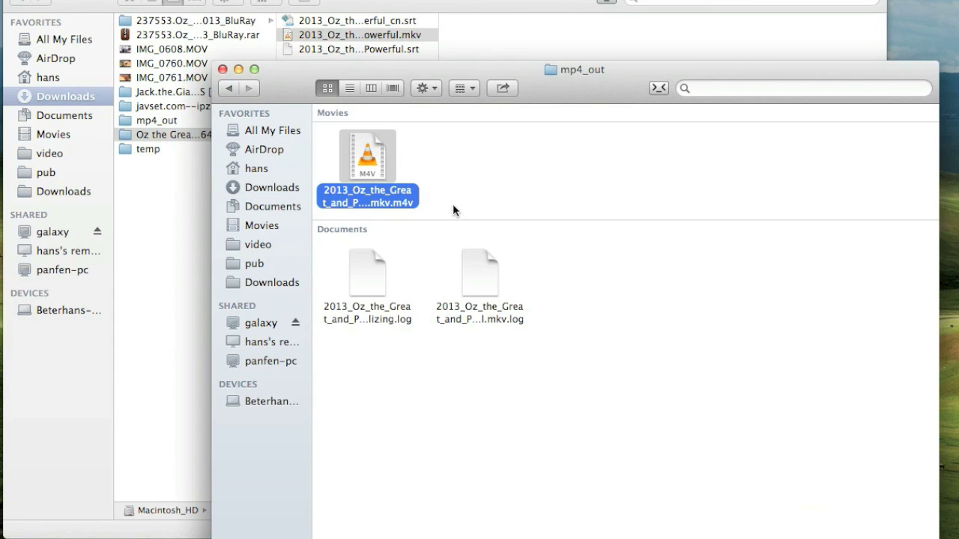
{"action": "left_click", "coordinate": [484, 167]}
{"action": "left_click", "coordinate": [388, 204]}
{"action": "left_click", "coordinate": [372, 202]}
{"action": "left_click", "coordinate": [397, 204]}
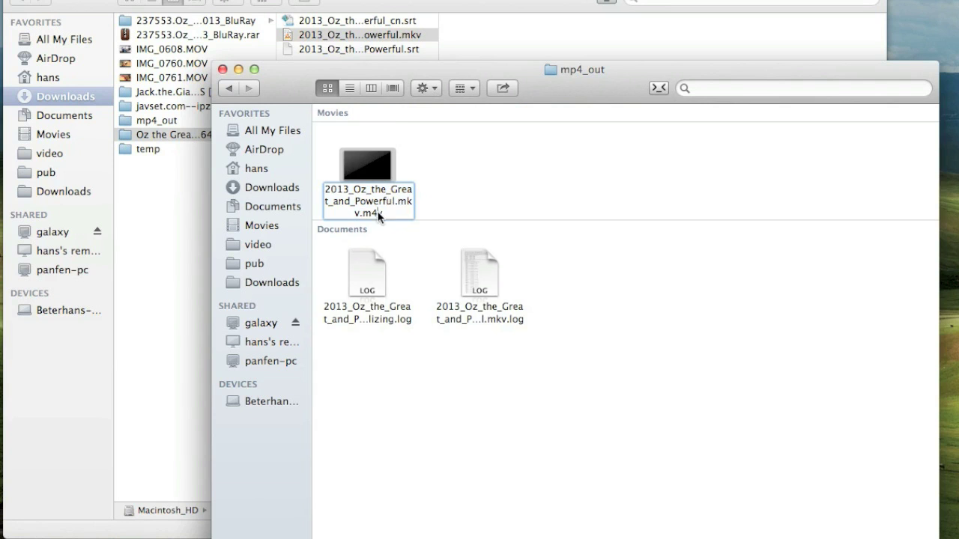
{"action": "left_click_drag", "start_coordinate": [397, 204], "coordinate": [408, 218]}
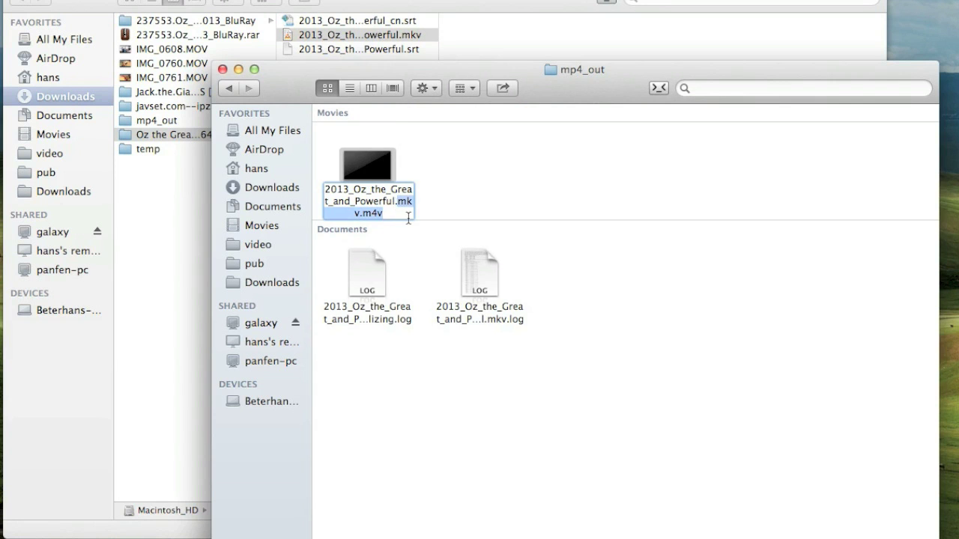
{"action": "type", "text": "mp4"}
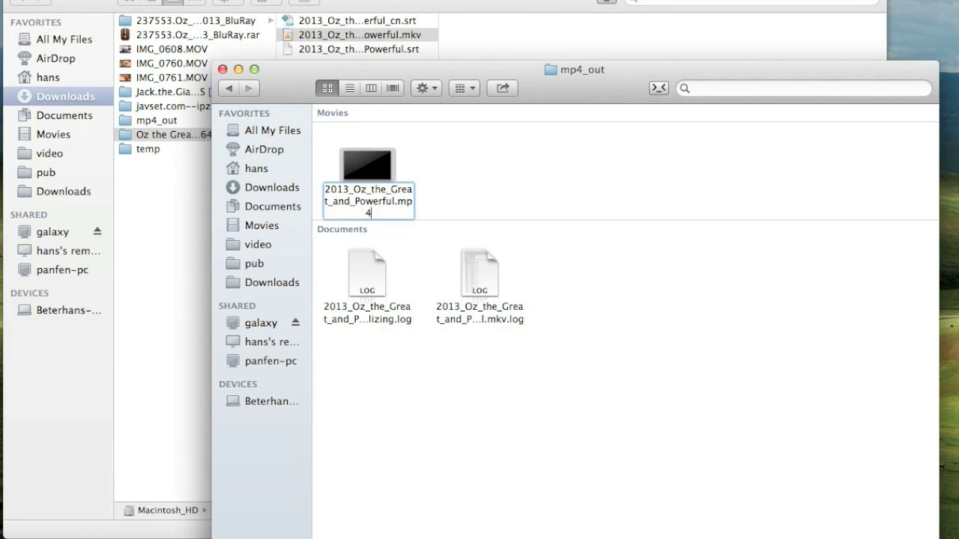
{"action": "key", "text": "Return"}
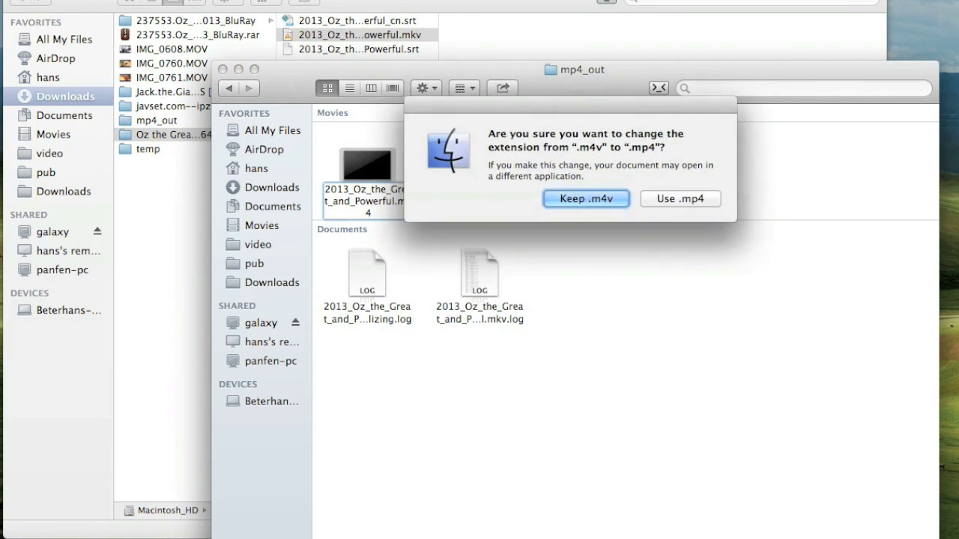
{"action": "left_click", "coordinate": [680, 199]}
{"action": "left_click", "coordinate": [603, 182]}
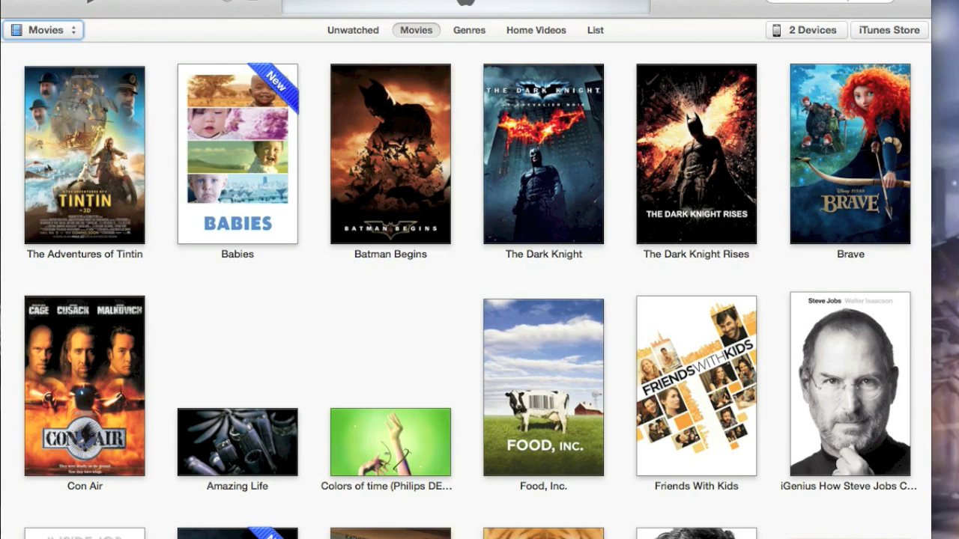
In the iTunes advanced preferences, turn off copying files to the iTunes Media folder when adding to the library
{"action": "left_click", "coordinate": [45, 0]}
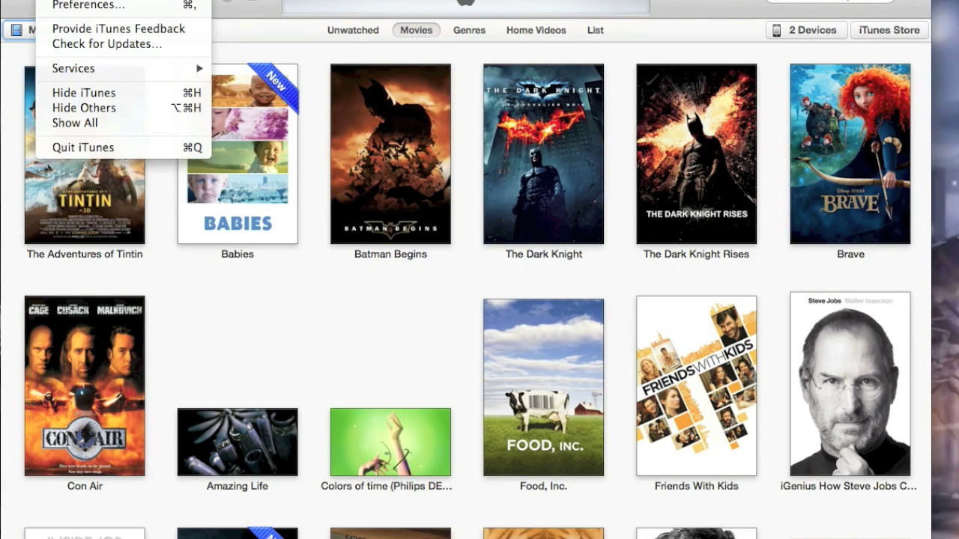
{"action": "left_click", "coordinate": [75, 7]}
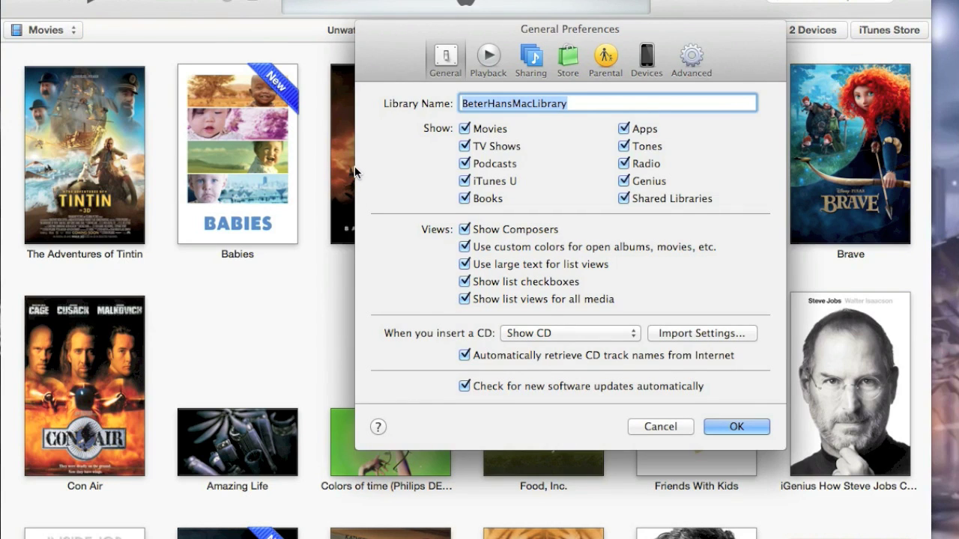
{"action": "left_click", "coordinate": [692, 63]}
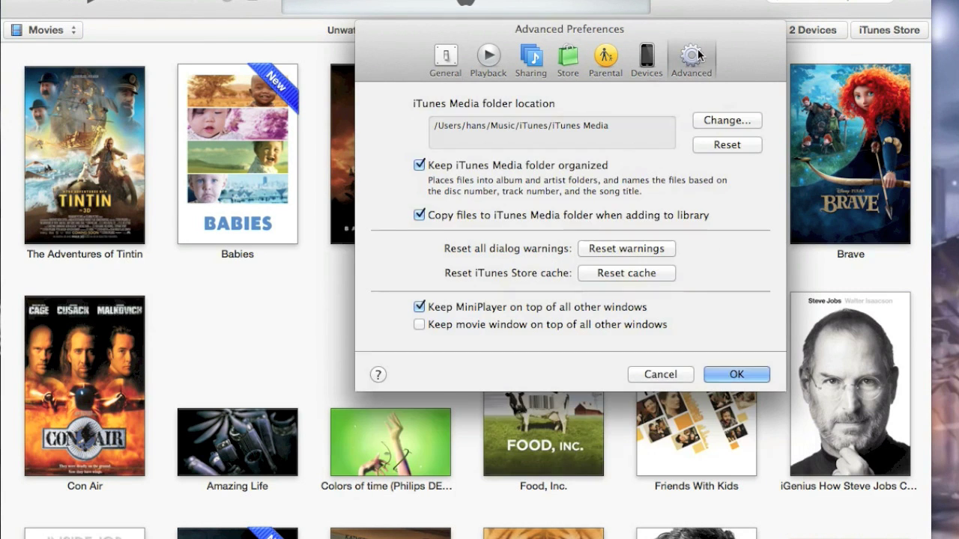
{"action": "left_click", "coordinate": [418, 215]}
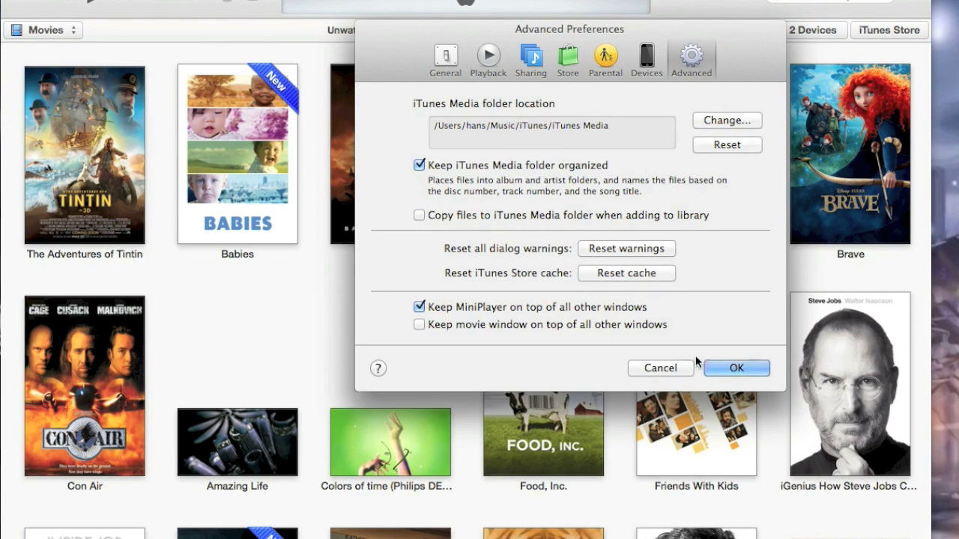
{"action": "left_click", "coordinate": [730, 369]}
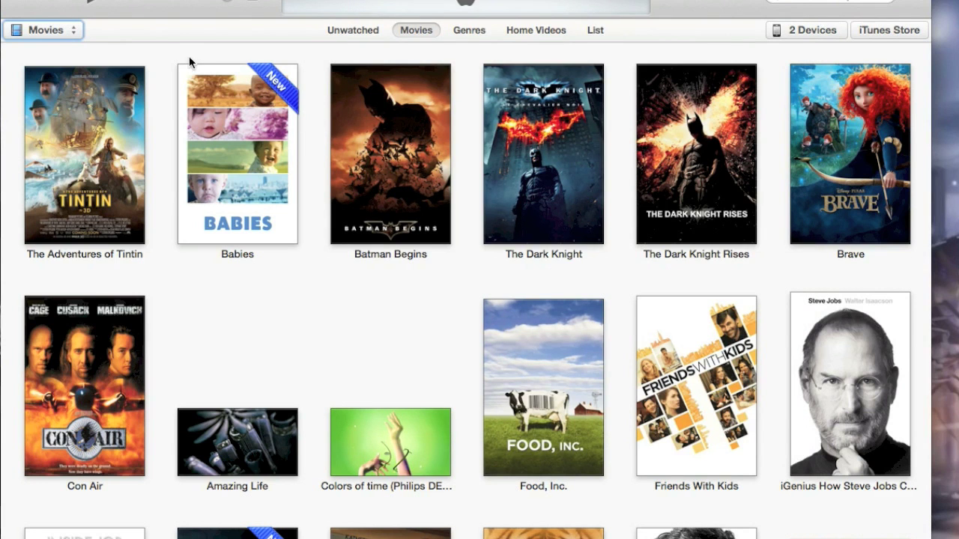
Add 2013_Oz_the_Great_and_Powerful.mp4 from the mp4_out folder to the iTunes movie library
{"action": "key", "text": "ctrl+Right"}
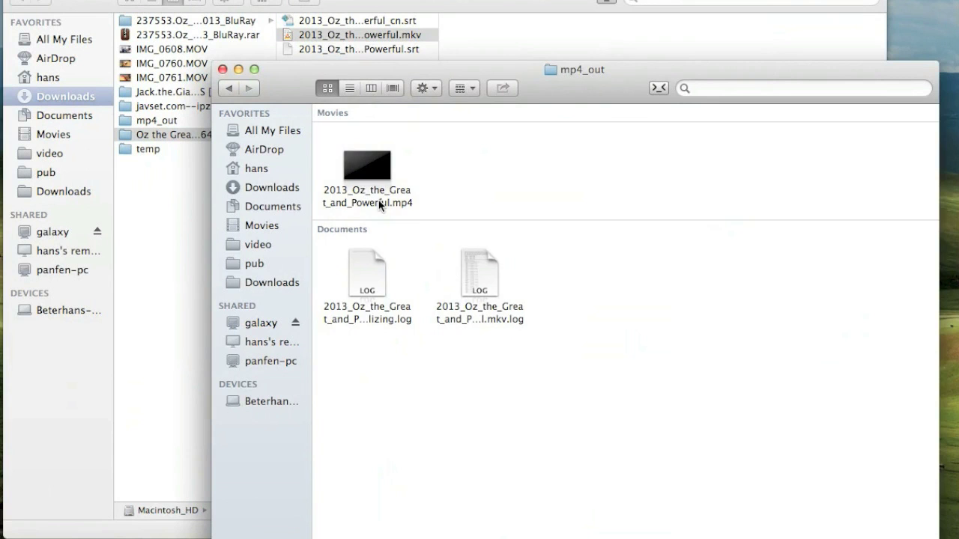
{"action": "left_click_drag", "start_coordinate": [380, 206], "coordinate": [290, 245]}
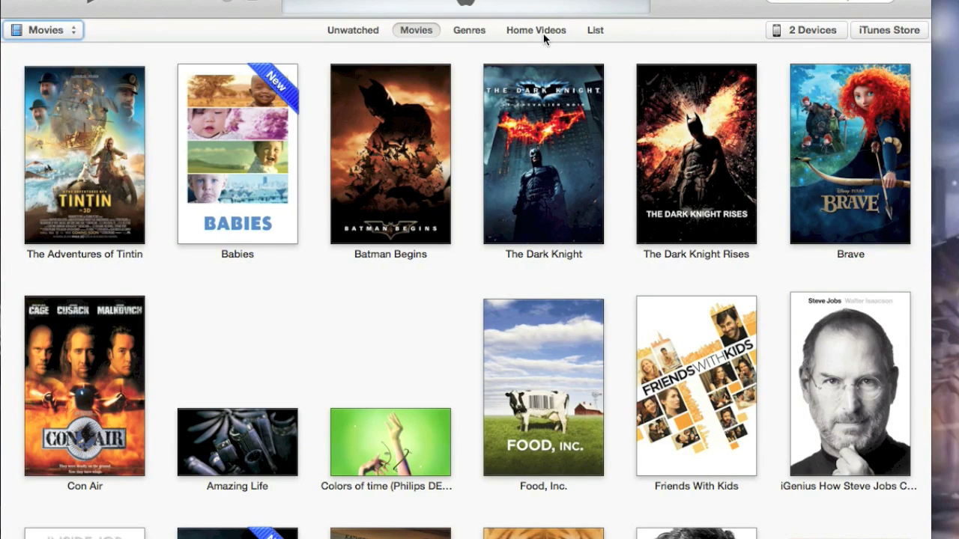
Move the iTunes window onto Desktop 2, where the Finder windows are open
{"action": "key", "text": "ctrl+Right"}
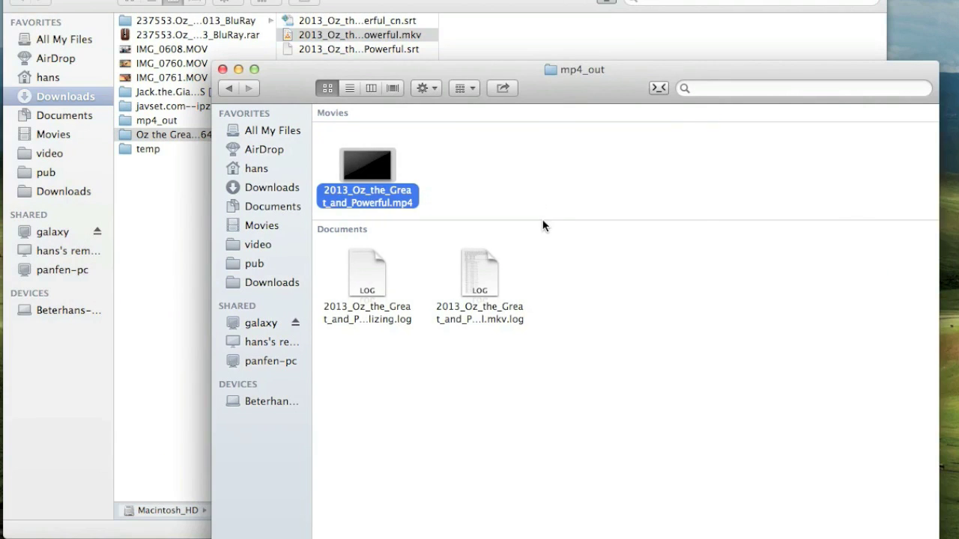
{"action": "key", "text": "ctrl+Up"}
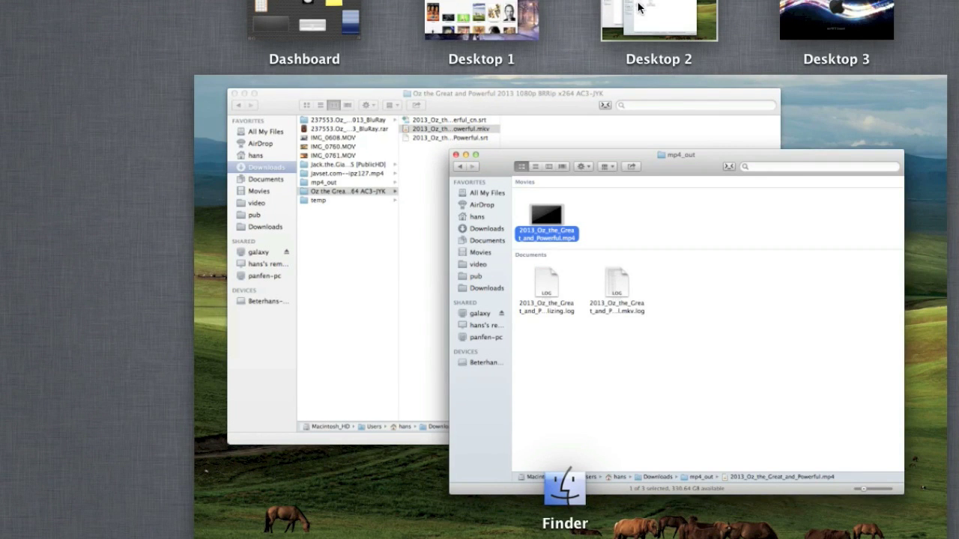
{"action": "left_click", "coordinate": [479, 18]}
{"action": "key", "text": "ctrl+Up"}
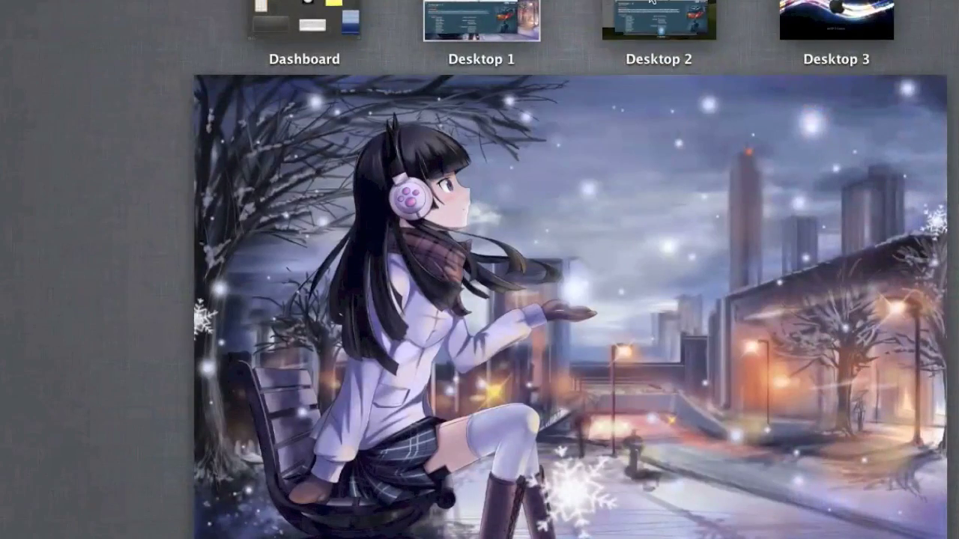
{"action": "left_click", "coordinate": [642, 2]}
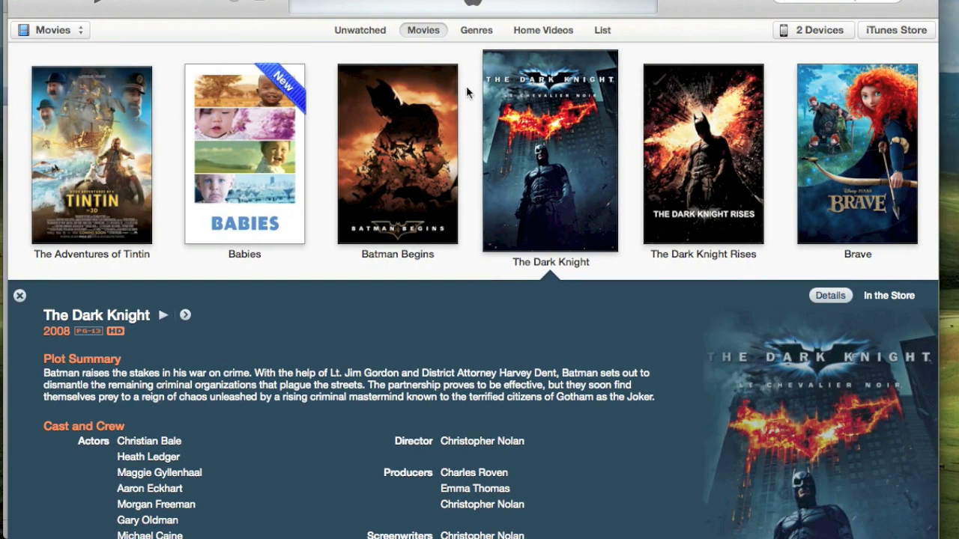
Delete 2013_Oz_the_Great_and_Powerful from the iTunes Home Videos
{"action": "left_click", "coordinate": [537, 30]}
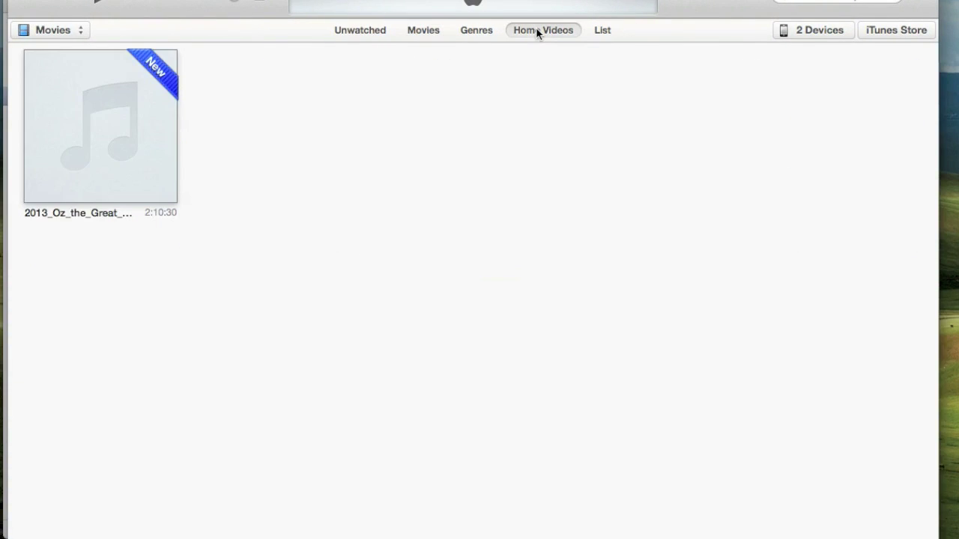
{"action": "left_click", "coordinate": [148, 177]}
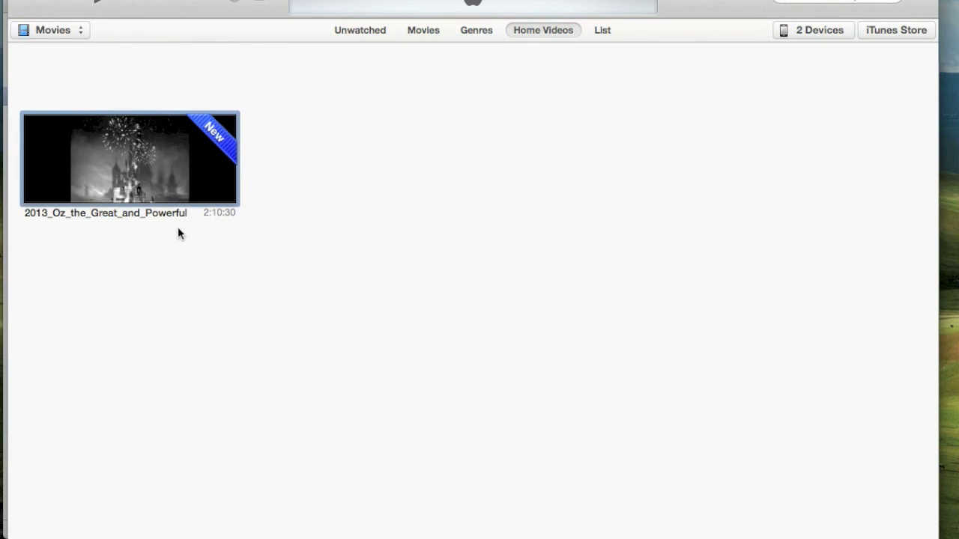
{"action": "right_click", "coordinate": [204, 172]}
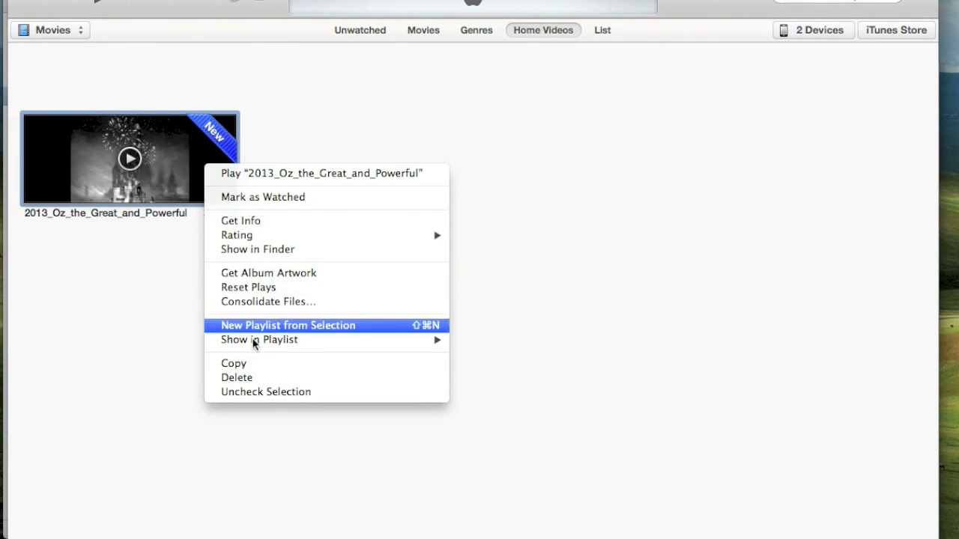
{"action": "left_click", "coordinate": [255, 379]}
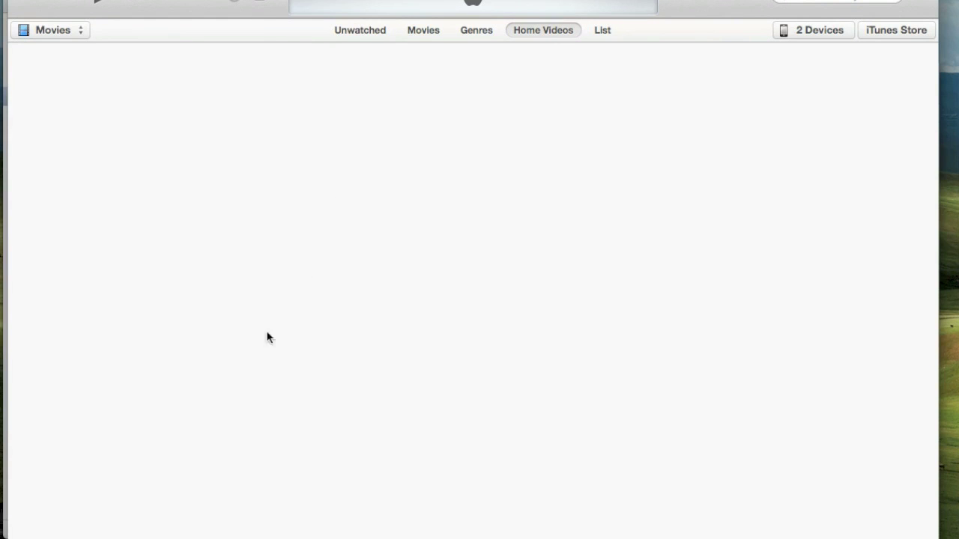
Add 2013_Oz_the_Great_and_Powerful.mp4 to iTunes again from the mp4_out folder in Finder
{"action": "key", "text": "super+Tab"}
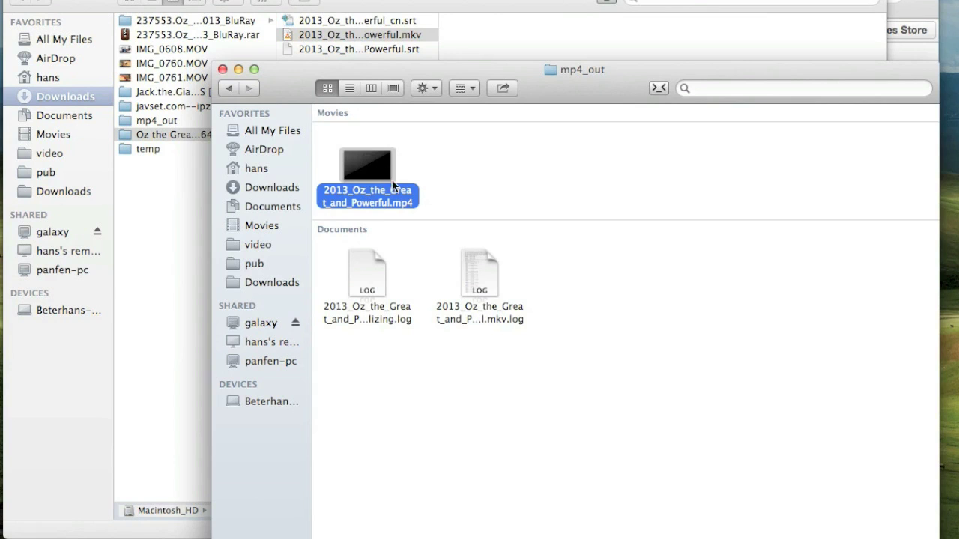
{"action": "left_click_drag", "start_coordinate": [259, 372], "coordinate": [189, 537]}
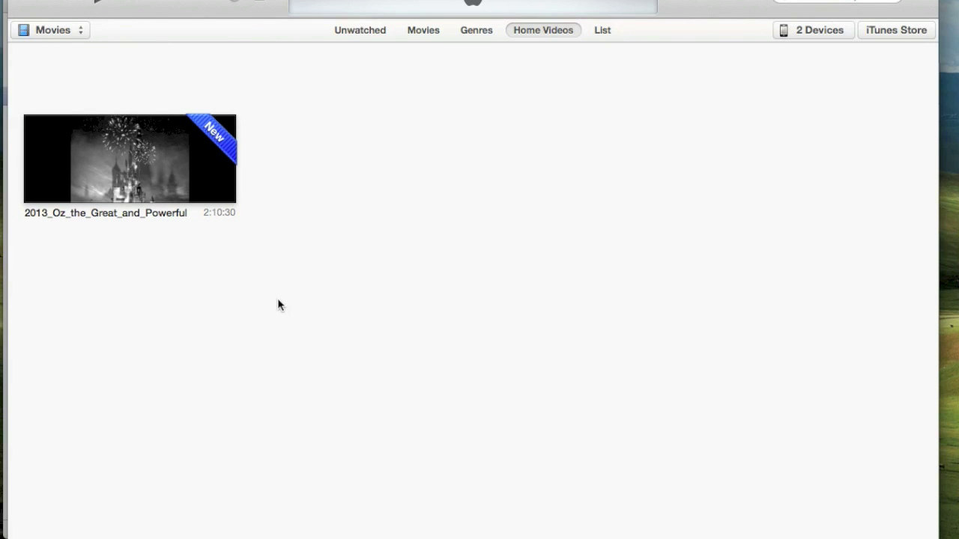
{"action": "right_click", "coordinate": [210, 184]}
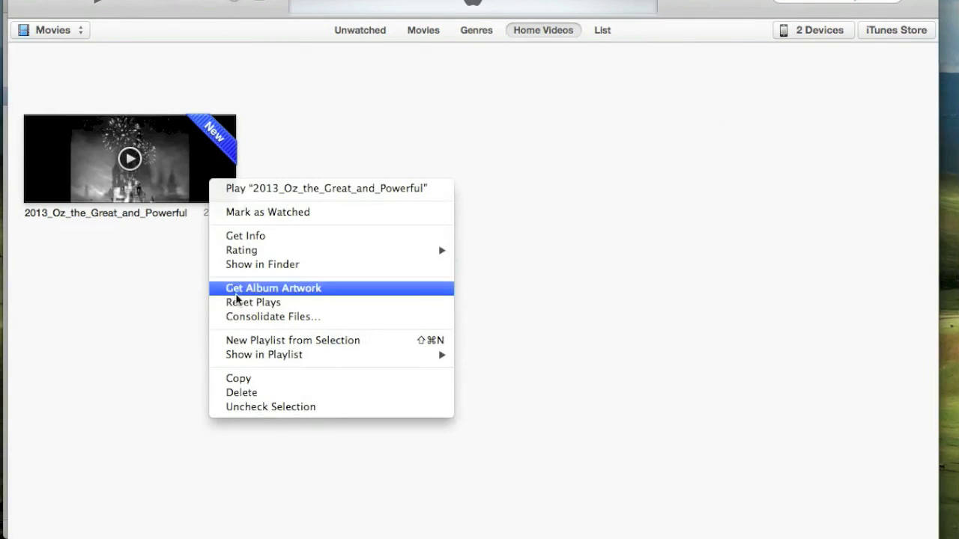
{"action": "left_click", "coordinate": [347, 129]}
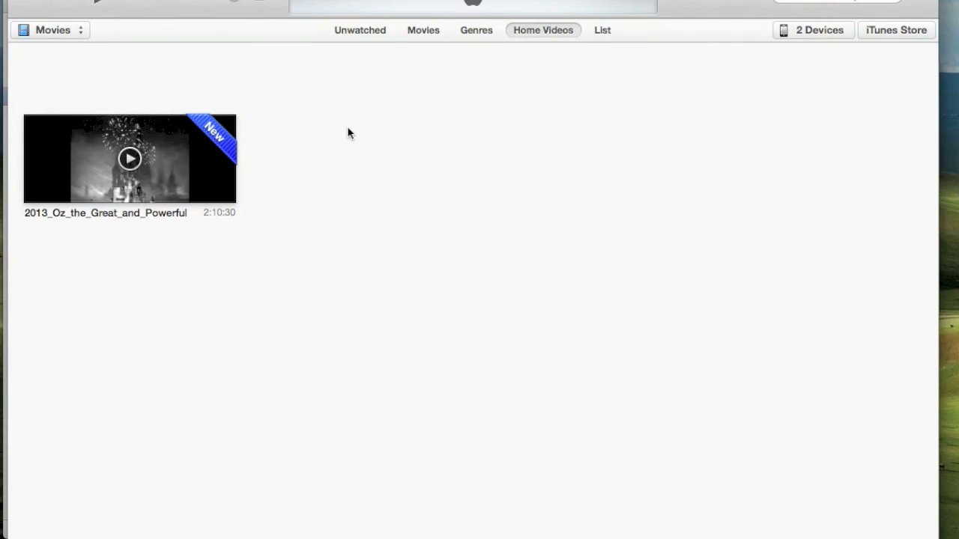
Examine the plot summary, cast and information for Les Misérables among the iTunes movies
{"action": "left_click", "coordinate": [419, 34]}
{"action": "scroll", "coordinate": [353, 280], "scroll_direction": "down", "scroll_amount": 5}
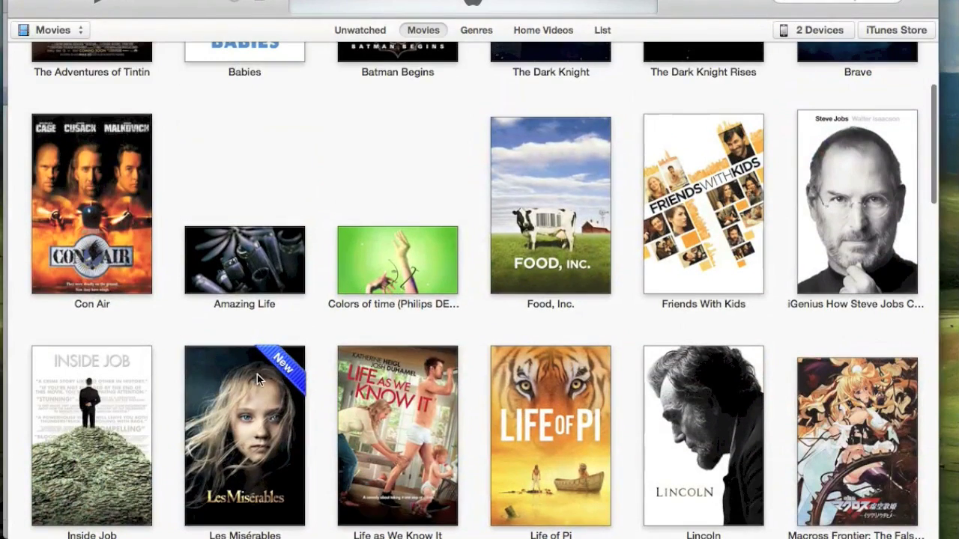
{"action": "left_click", "coordinate": [212, 442]}
{"action": "scroll", "coordinate": [398, 245], "scroll_direction": "down", "scroll_amount": 3}
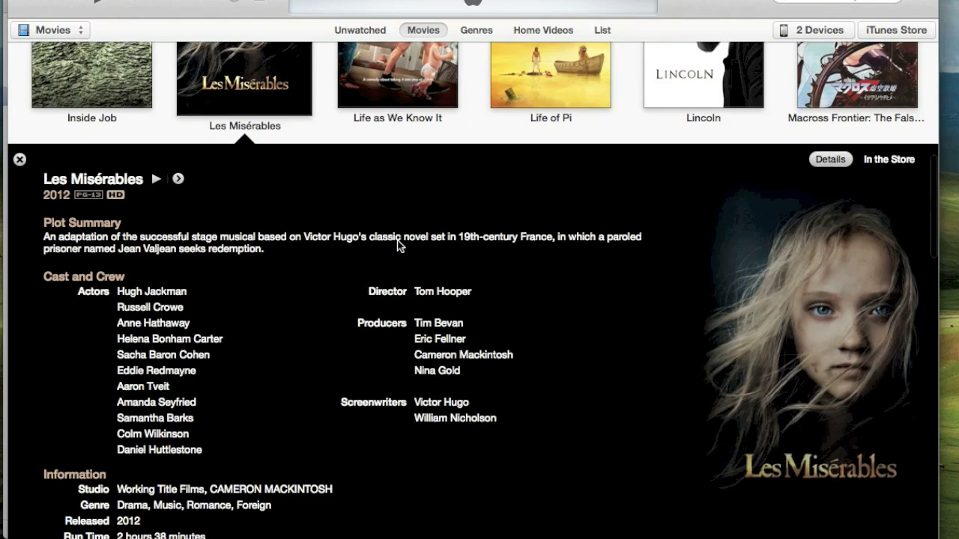
{"action": "key", "text": "Escape"}
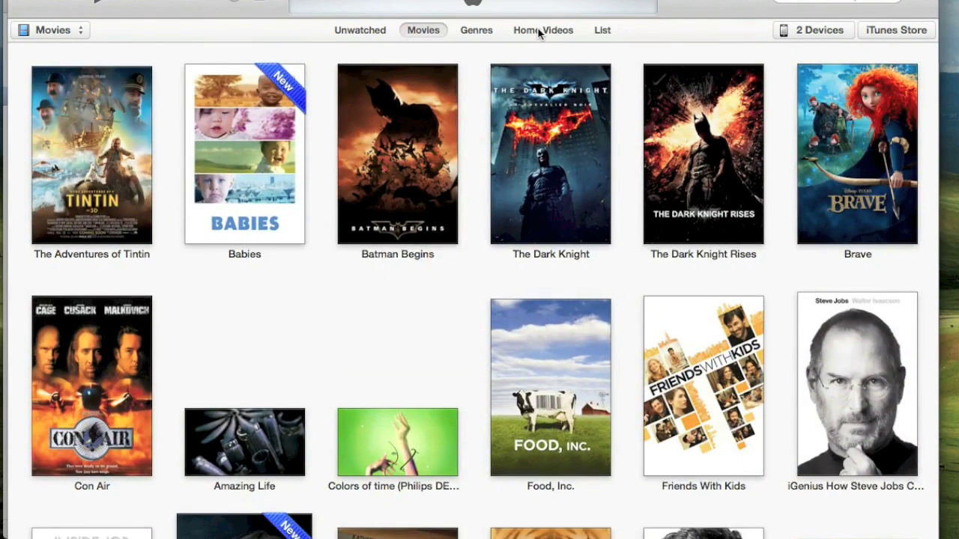
Select 2013_Oz_the_Great_and_Powerful in Home Videos and delete it from the iTunes library
{"action": "left_click", "coordinate": [537, 32]}
{"action": "left_click", "coordinate": [184, 168]}
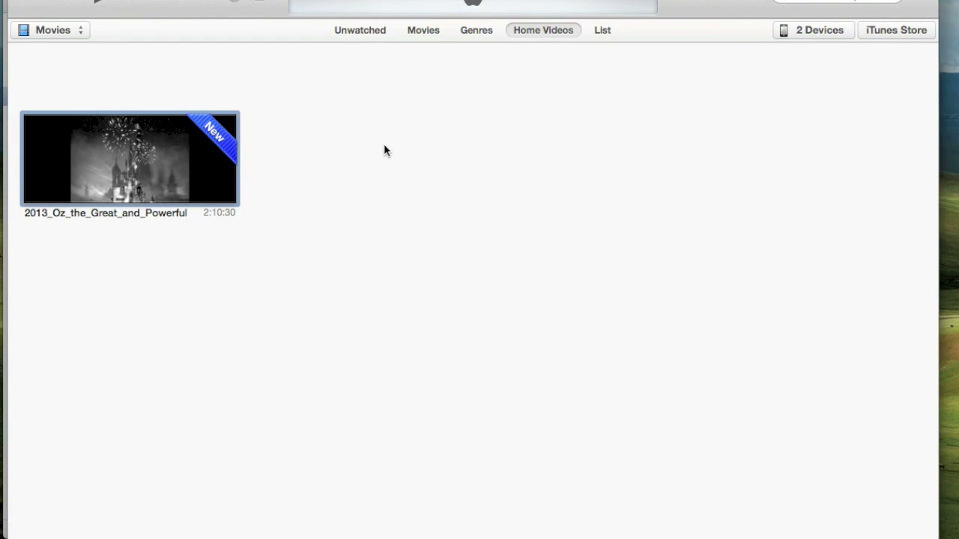
{"action": "right_click", "coordinate": [227, 157]}
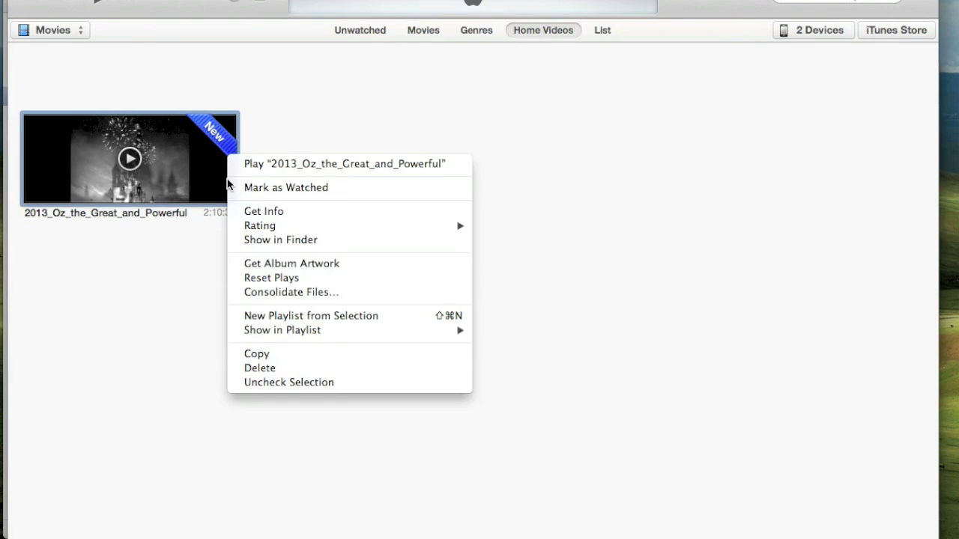
{"action": "left_click", "coordinate": [254, 368]}
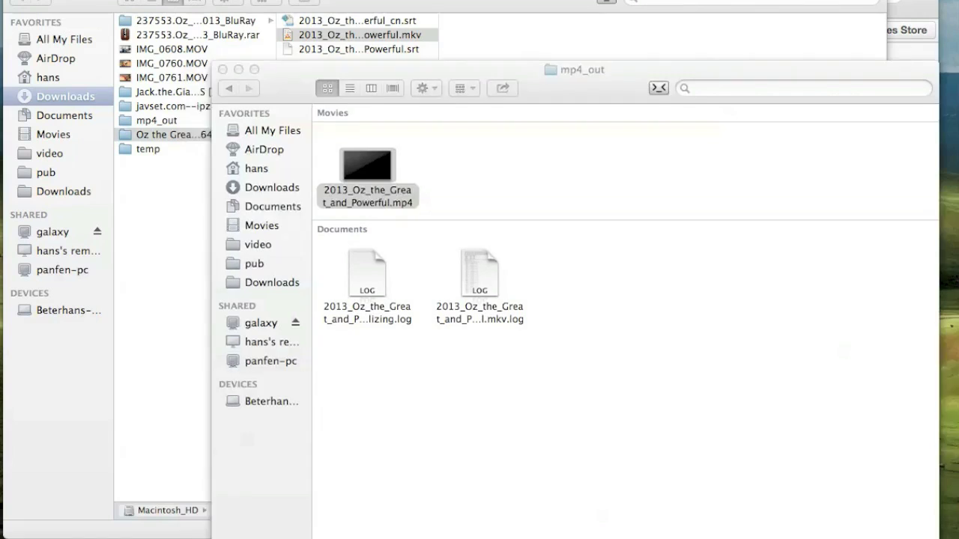
Open 2013_Oz_the_Great_and_Powerful.mp4 from mp4_out in Subler and place its window clear of the subtitle files in Finder
{"action": "left_click", "coordinate": [370, 202]}
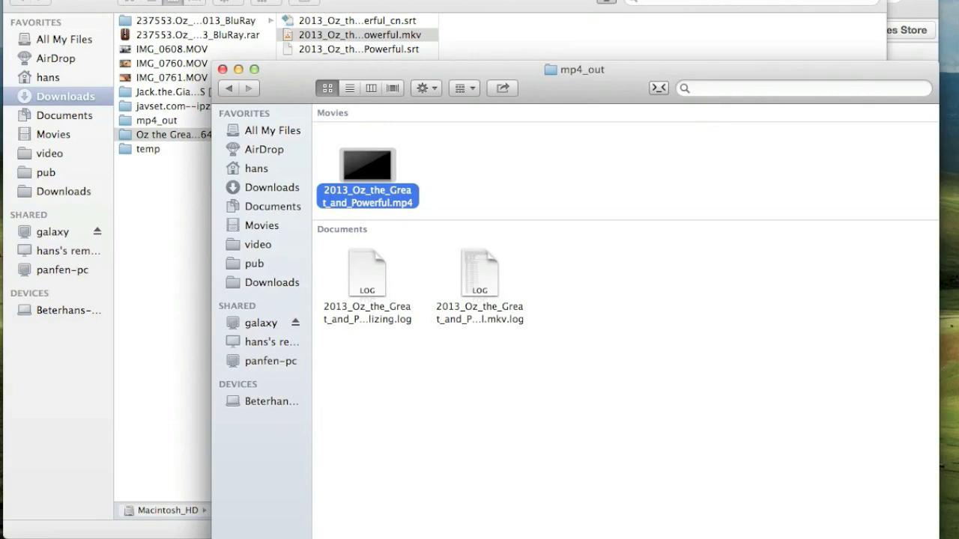
{"action": "right_click", "coordinate": [371, 202]}
{"action": "mouse_move", "coordinate": [431, 227]}
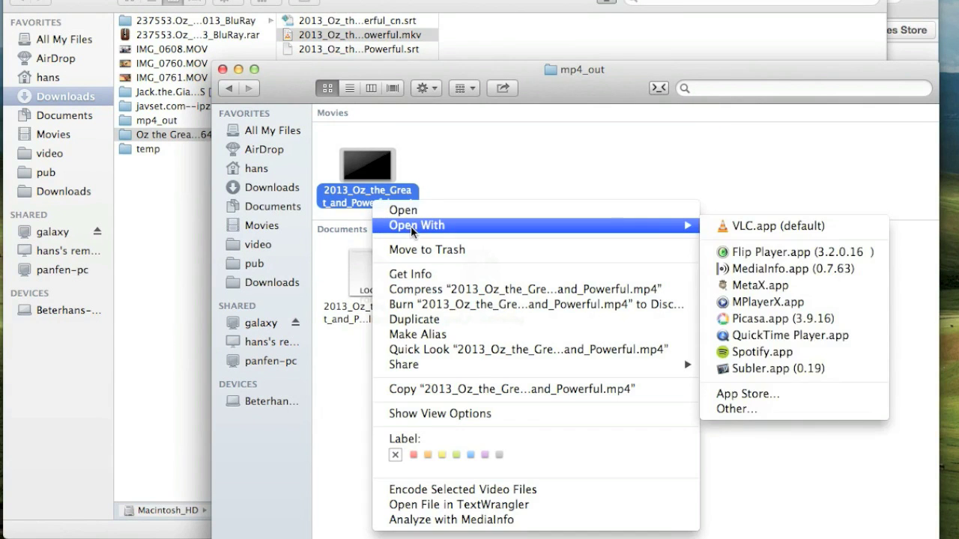
{"action": "left_click", "coordinate": [757, 369]}
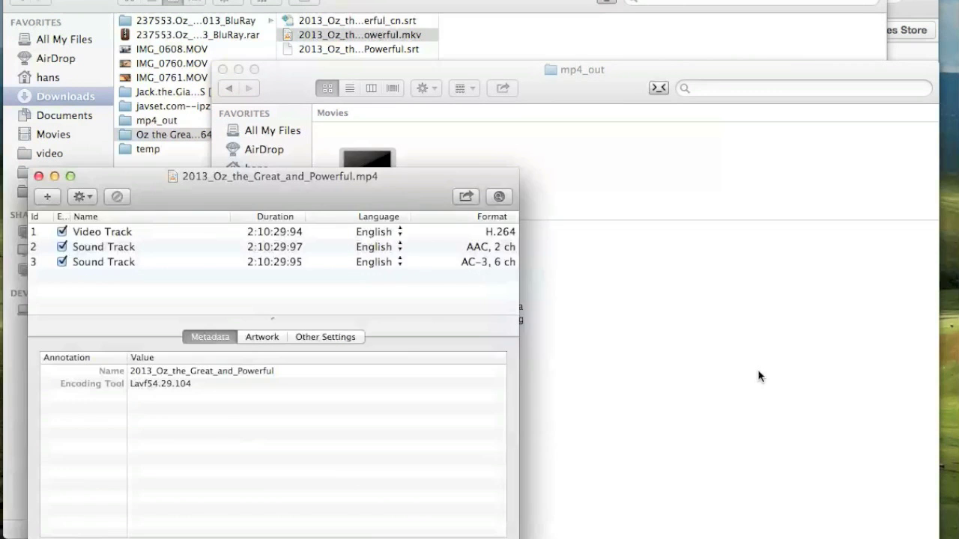
{"action": "left_click_drag", "start_coordinate": [409, 178], "coordinate": [818, 161]}
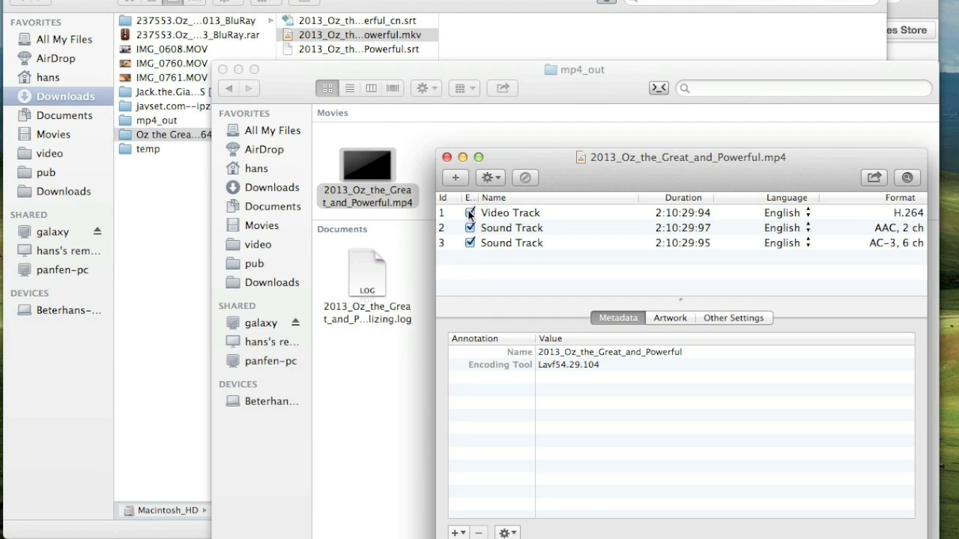
Disable the 6-channel AC-3 sound track and add the English .srt file as a subtitle track
{"action": "left_click", "coordinate": [469, 243]}
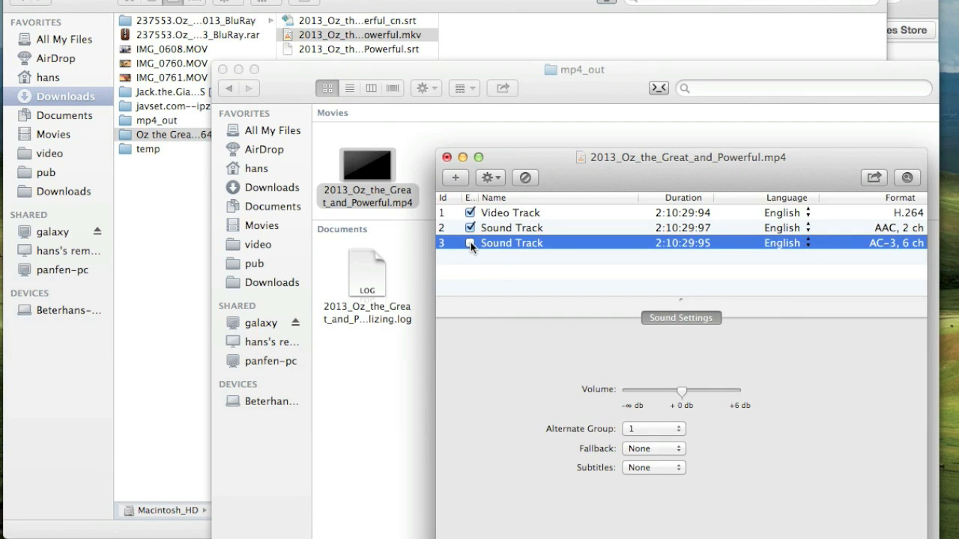
{"action": "left_click", "coordinate": [501, 269]}
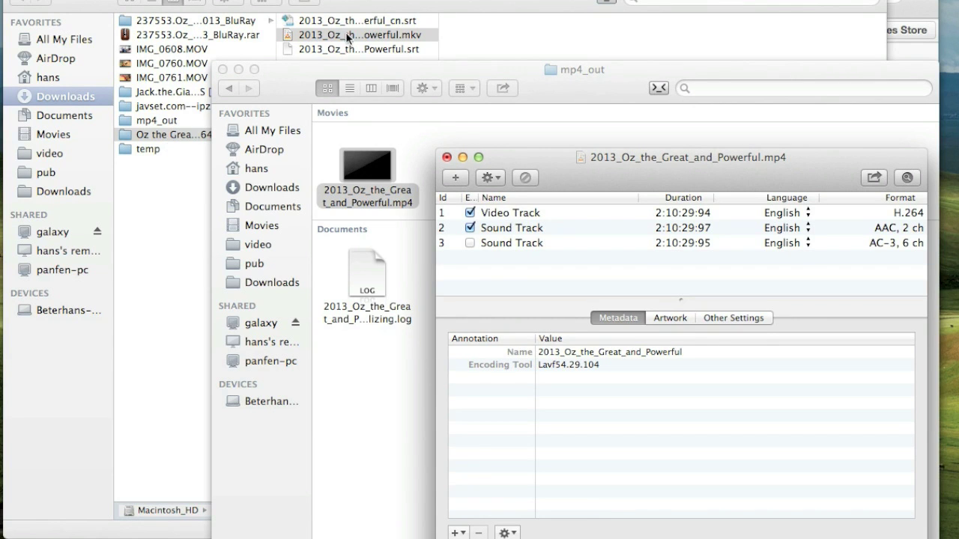
{"action": "left_click_drag", "start_coordinate": [374, 54], "coordinate": [500, 266]}
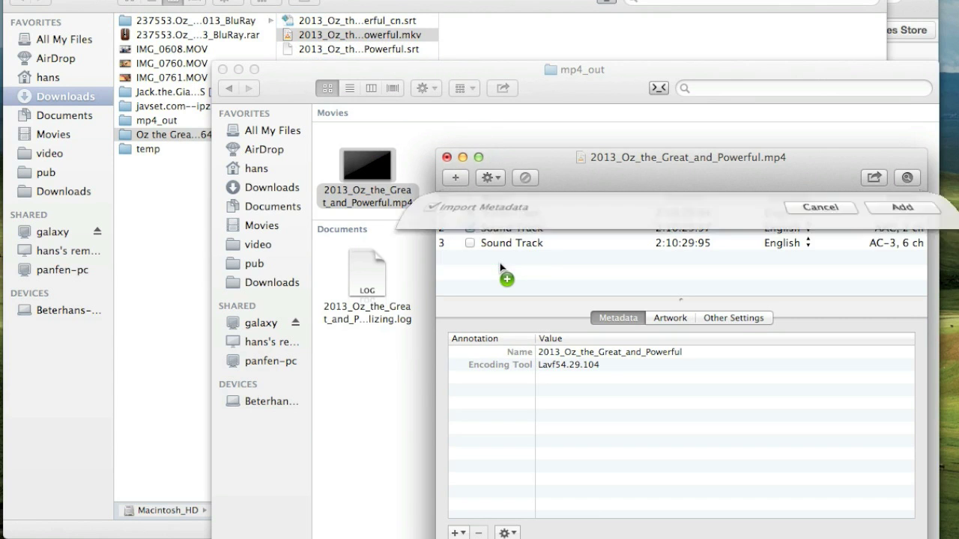
{"action": "left_click", "coordinate": [884, 357]}
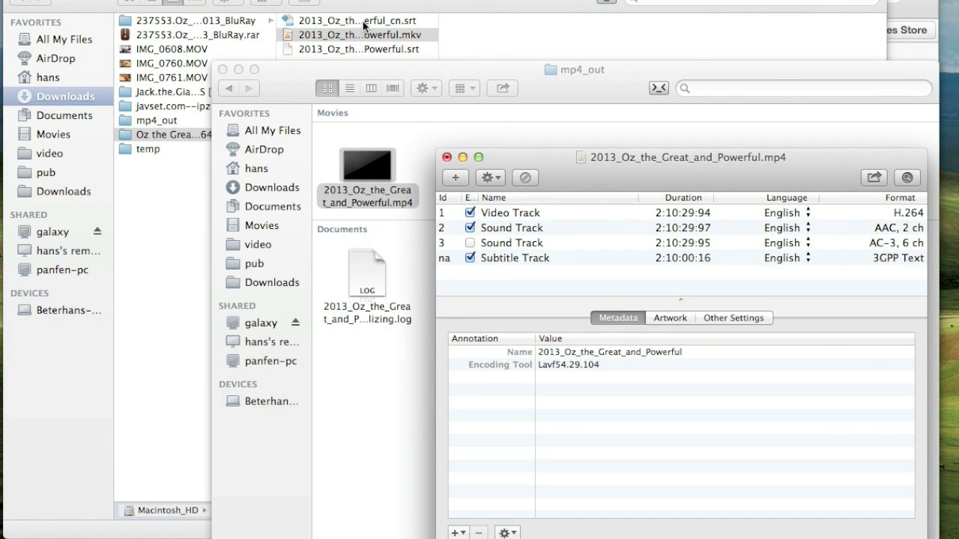
Add the _cn.srt file as a second subtitle track and set its language to Chinese
{"action": "left_click_drag", "start_coordinate": [365, 22], "coordinate": [503, 259]}
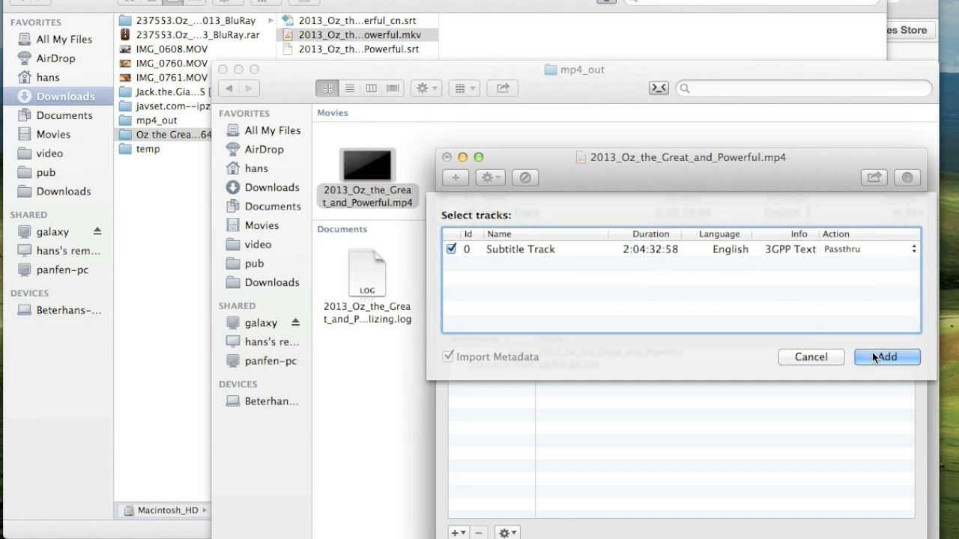
{"action": "left_click", "coordinate": [875, 358]}
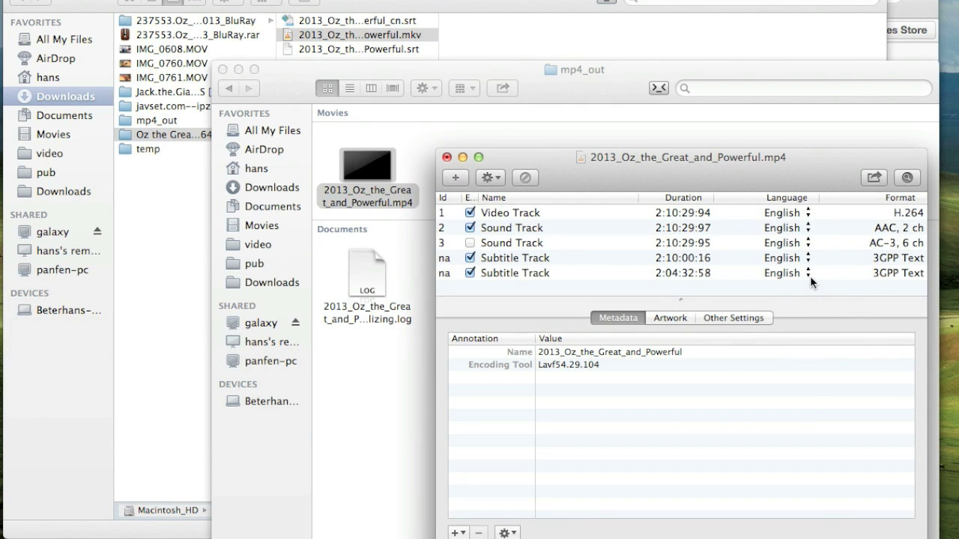
{"action": "left_click", "coordinate": [809, 275]}
{"action": "scroll", "coordinate": [795, 335], "scroll_direction": "down", "scroll_amount": 6}
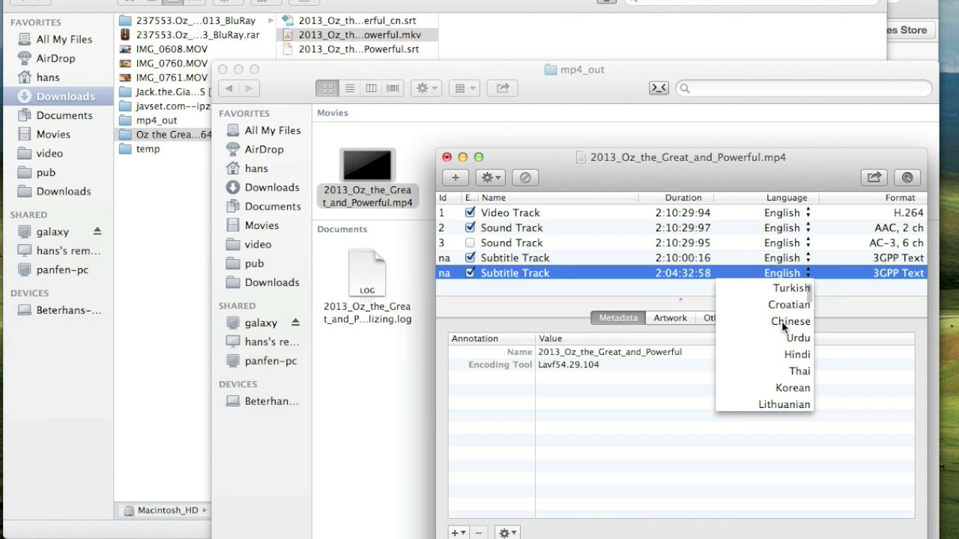
{"action": "left_click", "coordinate": [783, 321]}
{"action": "left_click", "coordinate": [809, 287]}
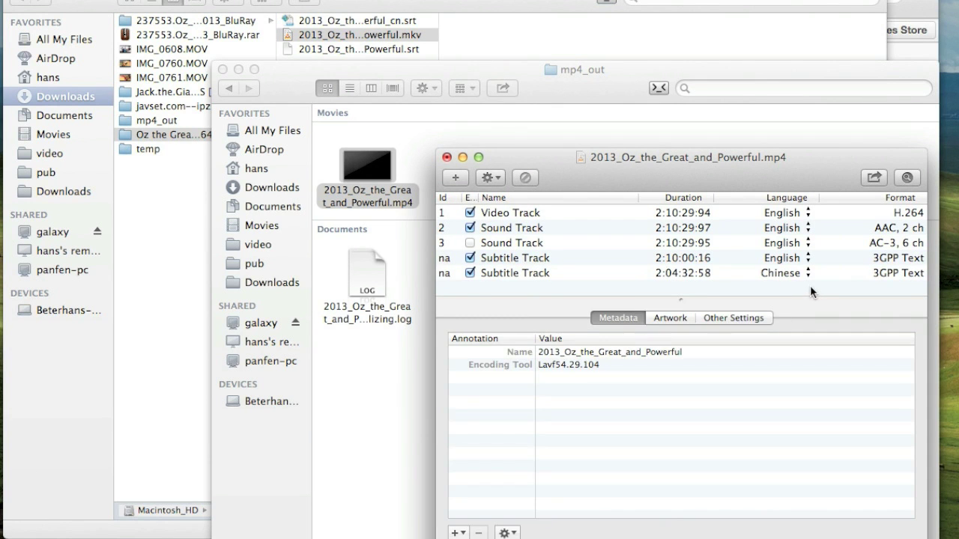
Disable the Chinese subtitle track, keep the English subtitle track enabled, and save the movie file
{"action": "left_click", "coordinate": [470, 258]}
{"action": "left_click", "coordinate": [470, 272]}
{"action": "left_click", "coordinate": [480, 289]}
{"action": "left_click", "coordinate": [470, 258]}
{"action": "left_click", "coordinate": [493, 290]}
{"action": "key", "text": "super+s"}
Search the English movie metadata for "oz the great and powerful"
{"action": "left_click", "coordinate": [907, 179]}
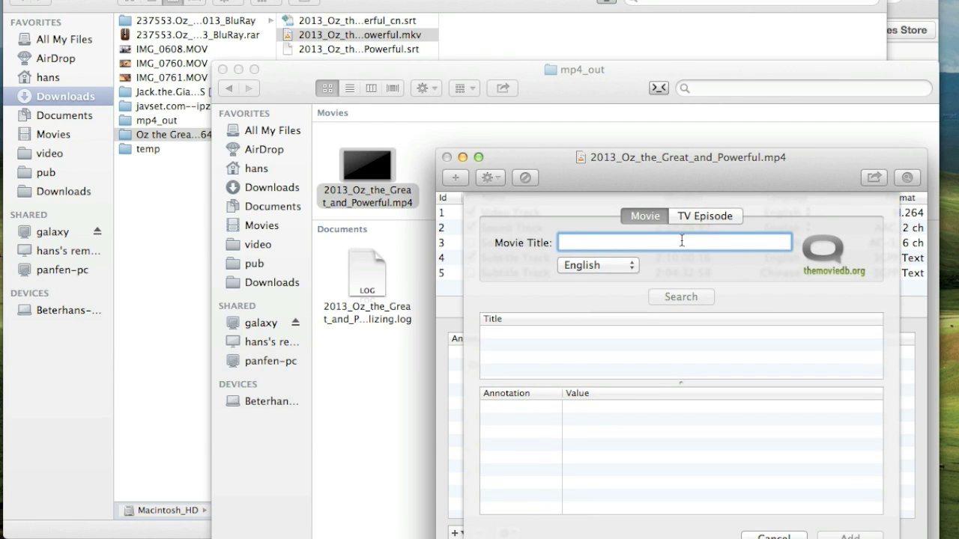
{"action": "type", "text": "oz "}
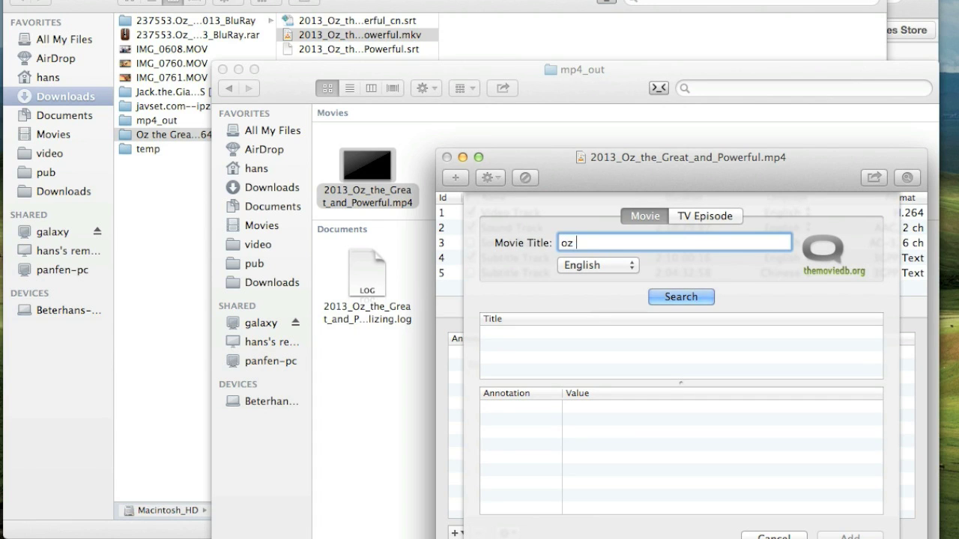
{"action": "type", "text": "the great and pow"}
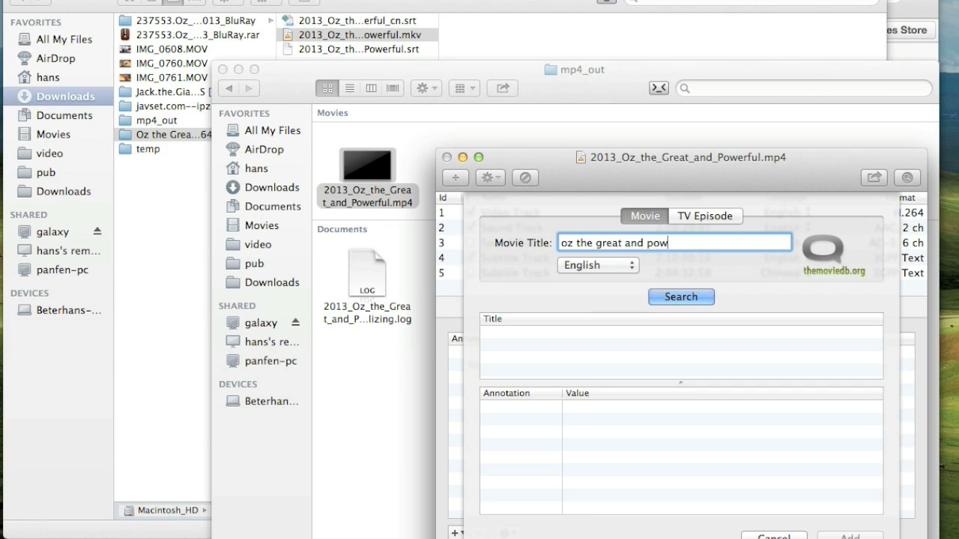
{"action": "type", "text": "erful"}
{"action": "left_click", "coordinate": [681, 297]}
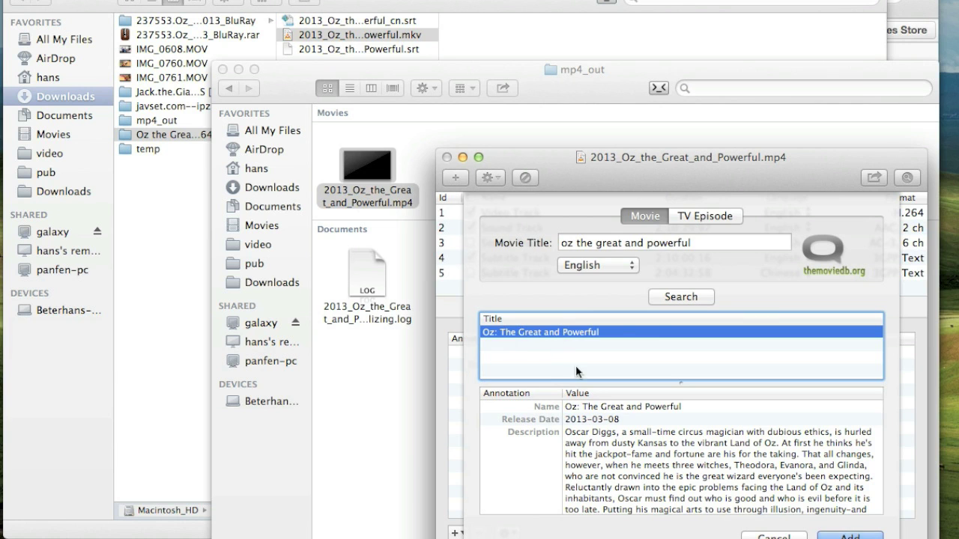
Review the metadata found for Oz: The Great and Powerful and add it to the movie
{"action": "scroll", "coordinate": [628, 433], "scroll_direction": "down", "scroll_amount": 5}
{"action": "scroll", "coordinate": [627, 433], "scroll_direction": "down", "scroll_amount": 3}
{"action": "left_click", "coordinate": [850, 536]}
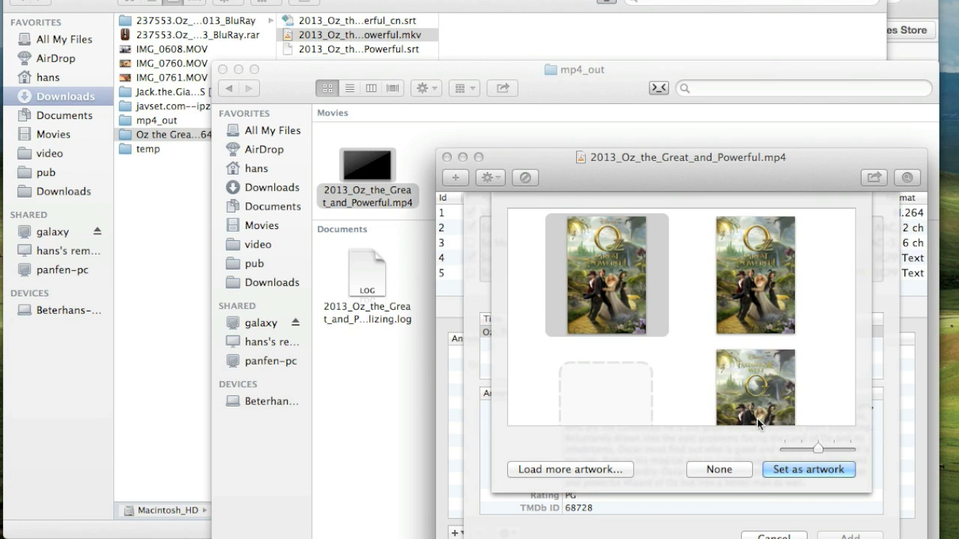
Browse the available Oz the Great and Powerful posters and set the first one as the movie's artwork
{"action": "scroll", "coordinate": [763, 286], "scroll_direction": "down", "scroll_amount": 3}
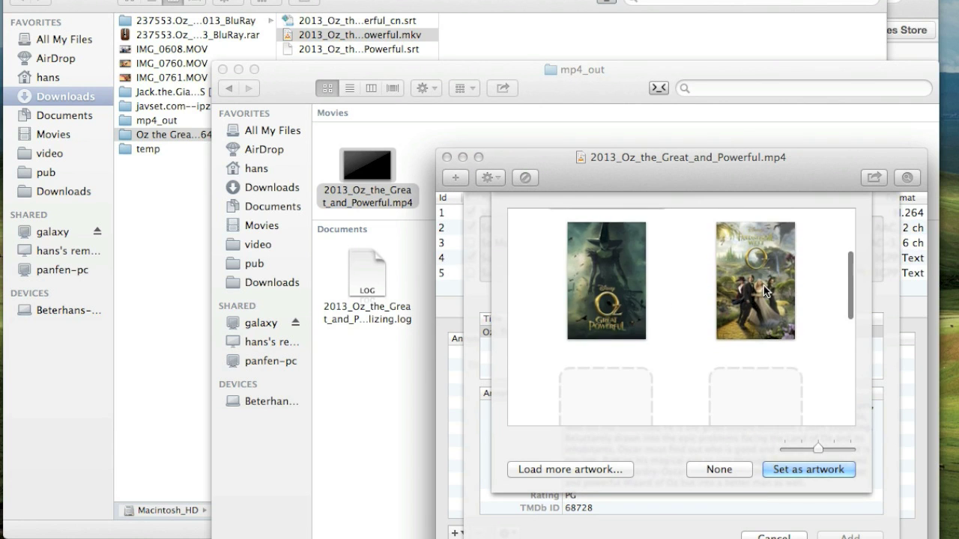
{"action": "scroll", "coordinate": [763, 286], "scroll_direction": "up", "scroll_amount": 3}
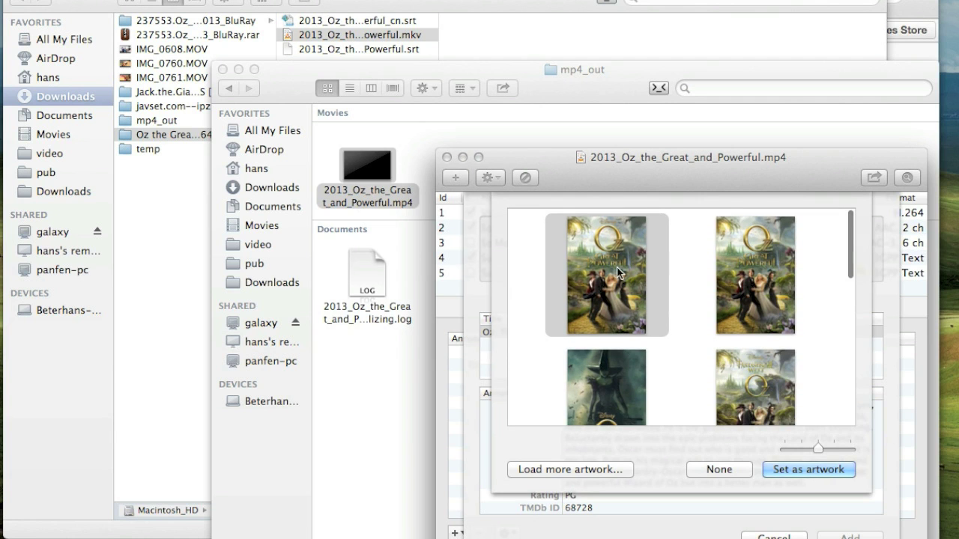
{"action": "left_click", "coordinate": [798, 469]}
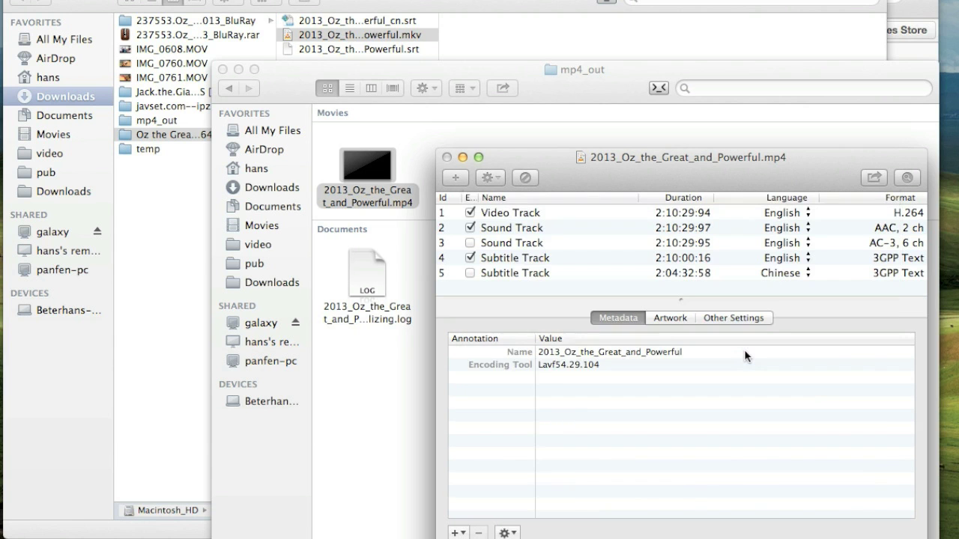
Review the movie's imported metadata, the list of annotation types that can be added, and the artwork
{"action": "scroll", "coordinate": [741, 367], "scroll_direction": "down", "scroll_amount": 5}
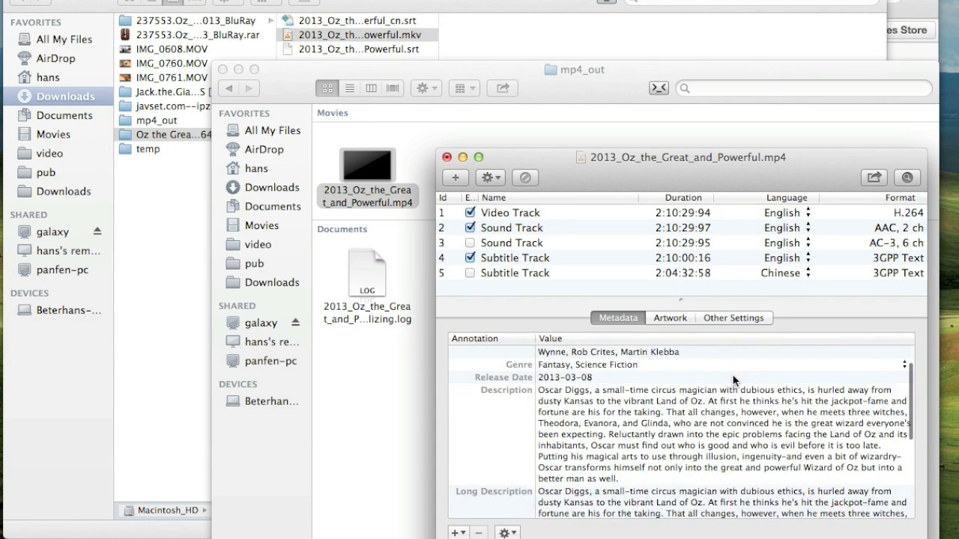
{"action": "scroll", "coordinate": [734, 382], "scroll_direction": "down", "scroll_amount": 2}
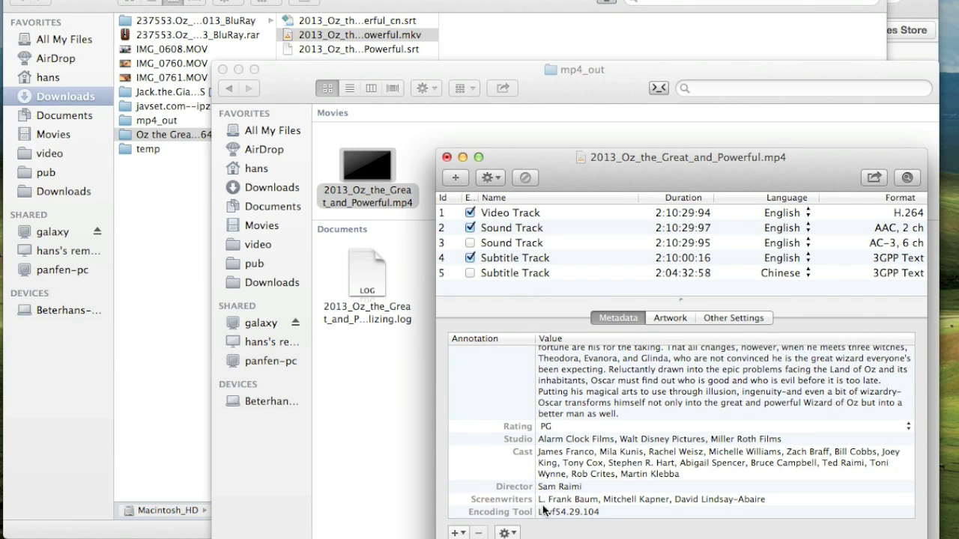
{"action": "scroll", "coordinate": [627, 438], "scroll_direction": "up", "scroll_amount": 10}
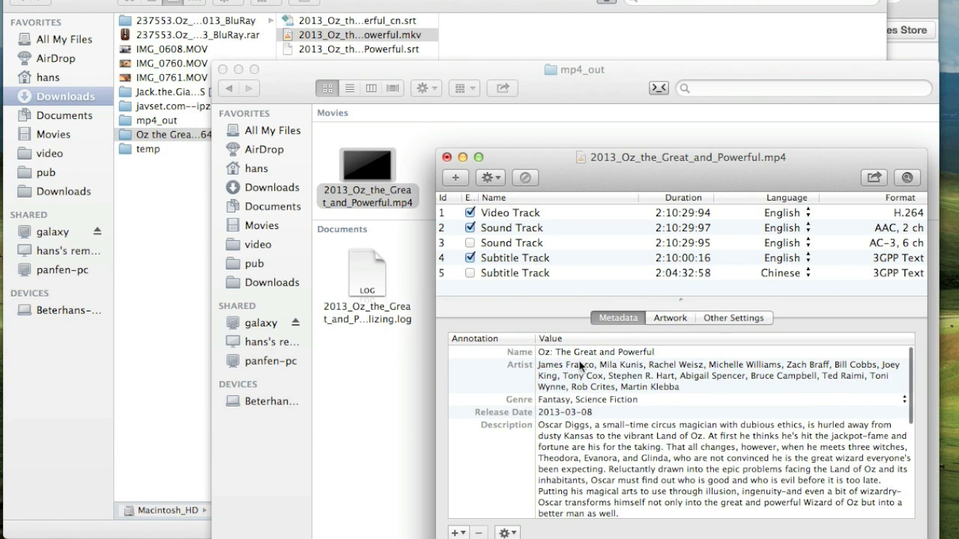
{"action": "scroll", "coordinate": [573, 387], "scroll_direction": "down", "scroll_amount": 5}
{"action": "left_click", "coordinate": [458, 534]}
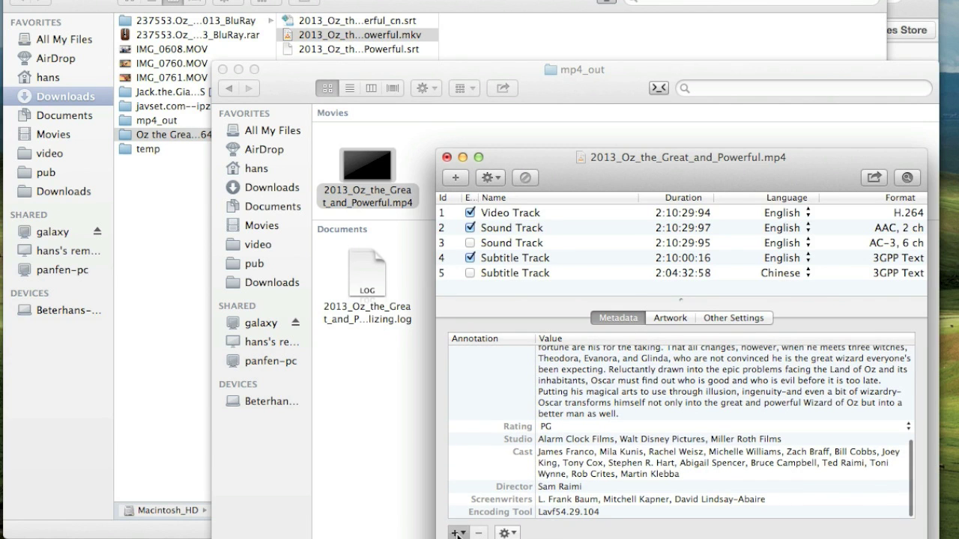
{"action": "scroll", "coordinate": [494, 487], "scroll_direction": "down", "scroll_amount": 10}
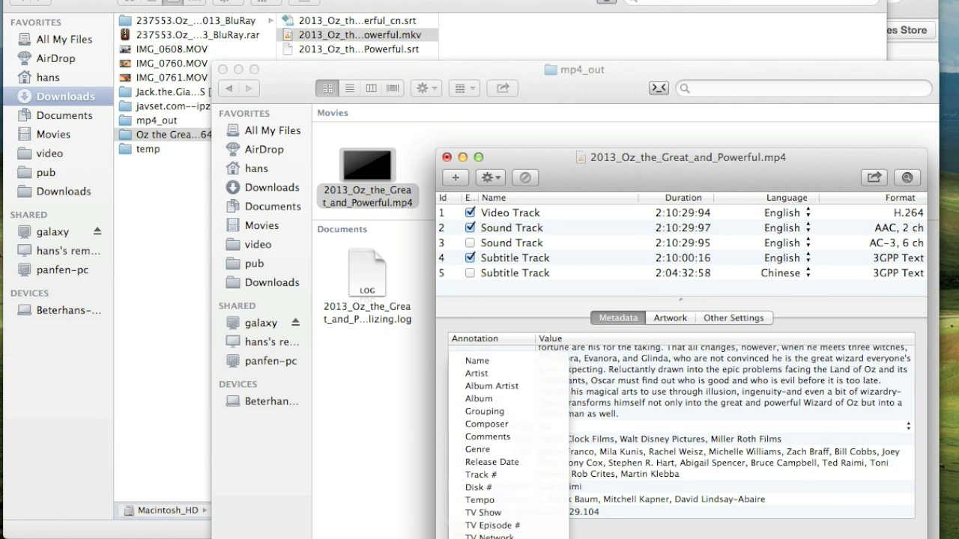
{"action": "scroll", "coordinate": [506, 487], "scroll_direction": "down", "scroll_amount": 10}
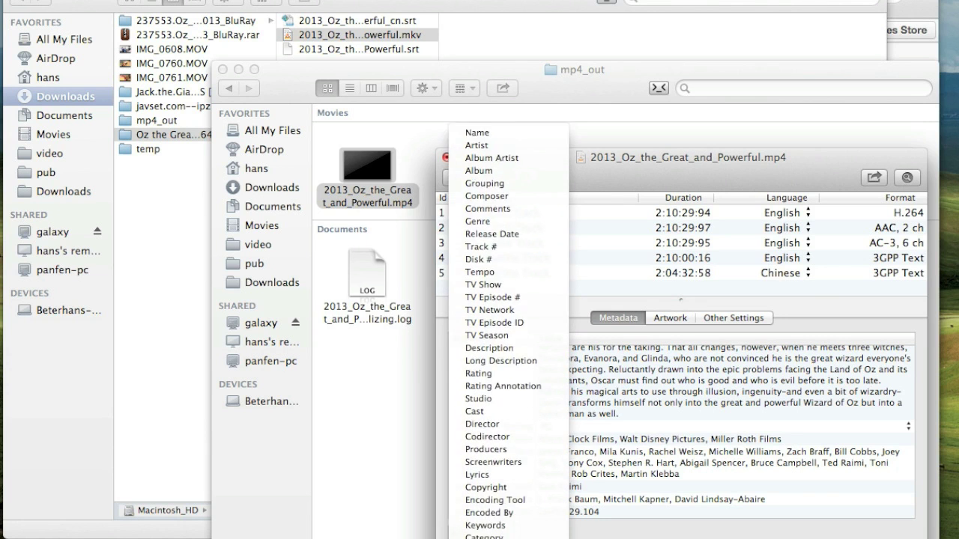
{"action": "scroll", "coordinate": [505, 487], "scroll_direction": "down", "scroll_amount": 8}
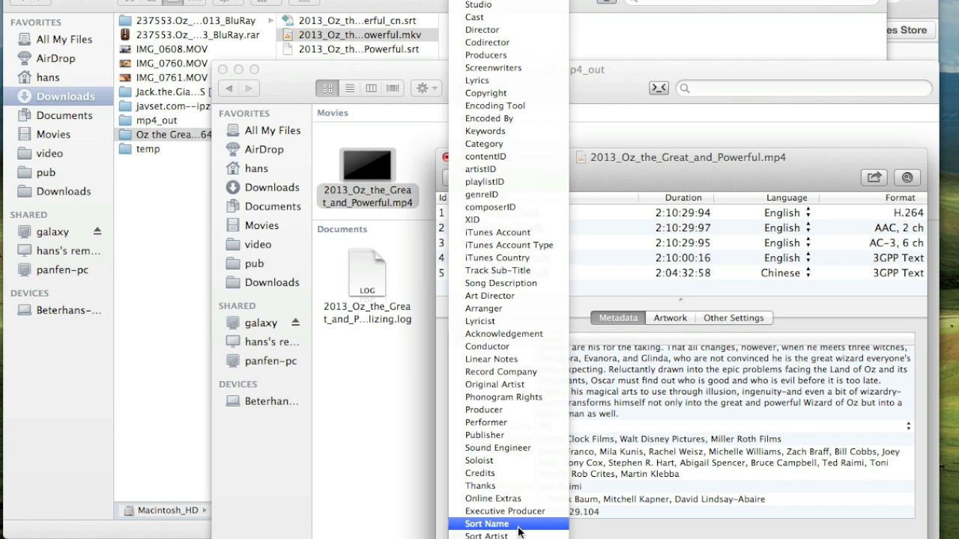
{"action": "left_click", "coordinate": [669, 424]}
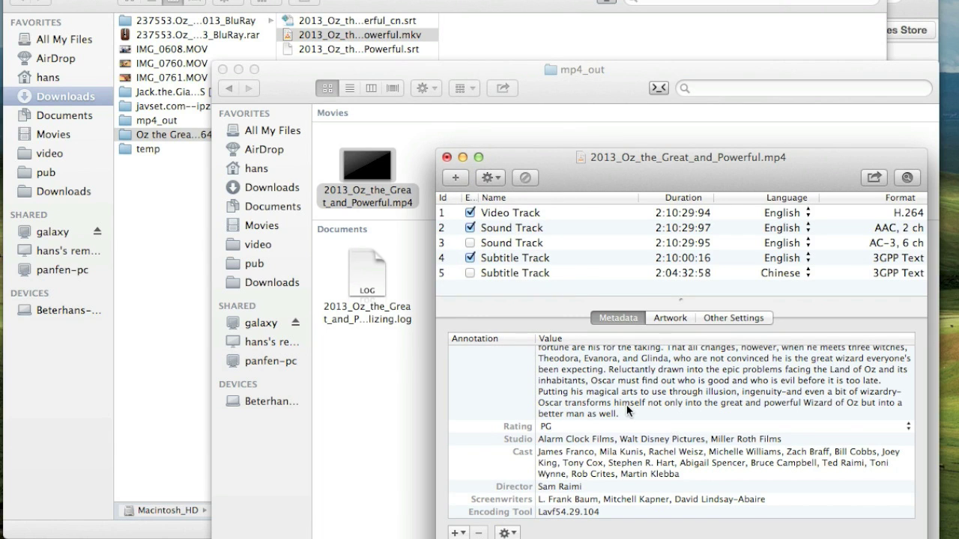
{"action": "left_click", "coordinate": [457, 533]}
{"action": "left_click", "coordinate": [670, 318]}
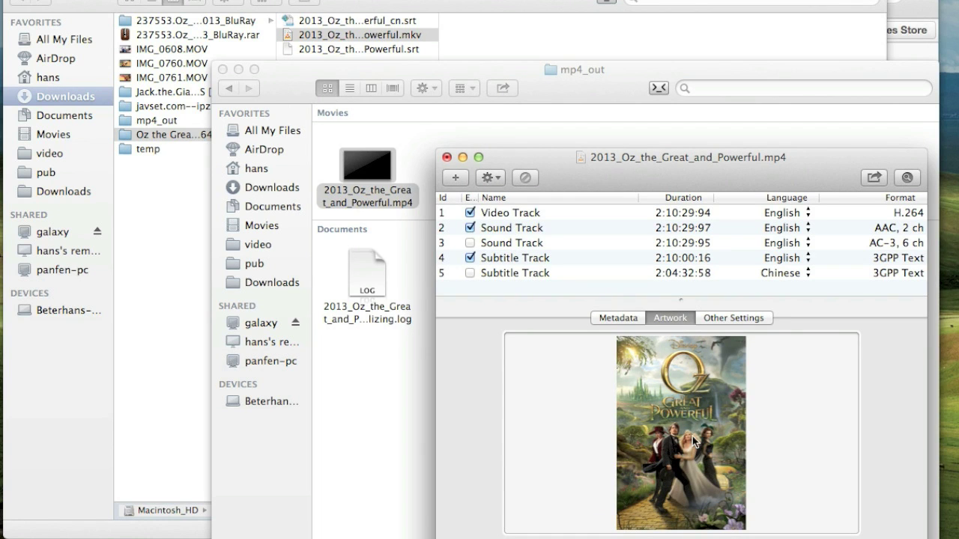
Keep the media kind as Movie and the content rating as None in the other settings, and save the movie
{"action": "left_click", "coordinate": [749, 319]}
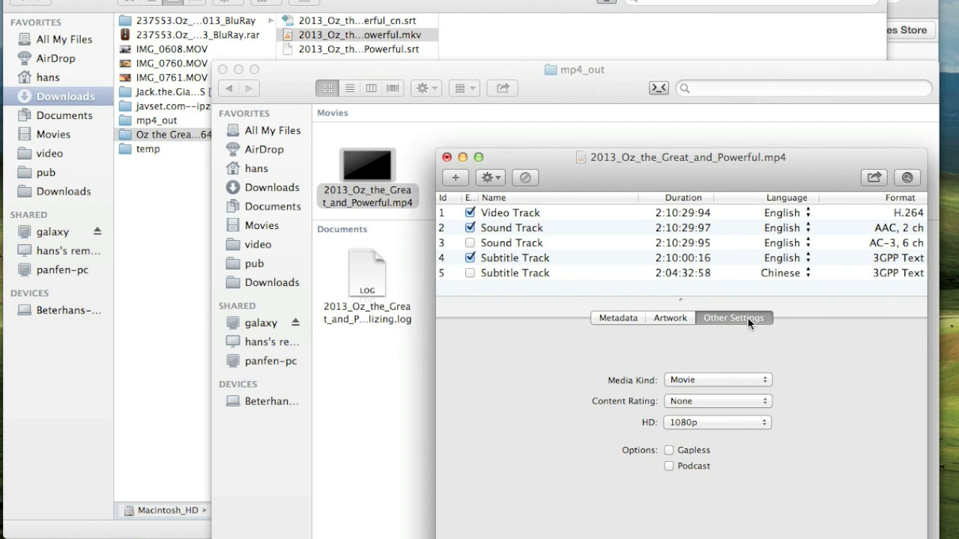
{"action": "left_click", "coordinate": [688, 381]}
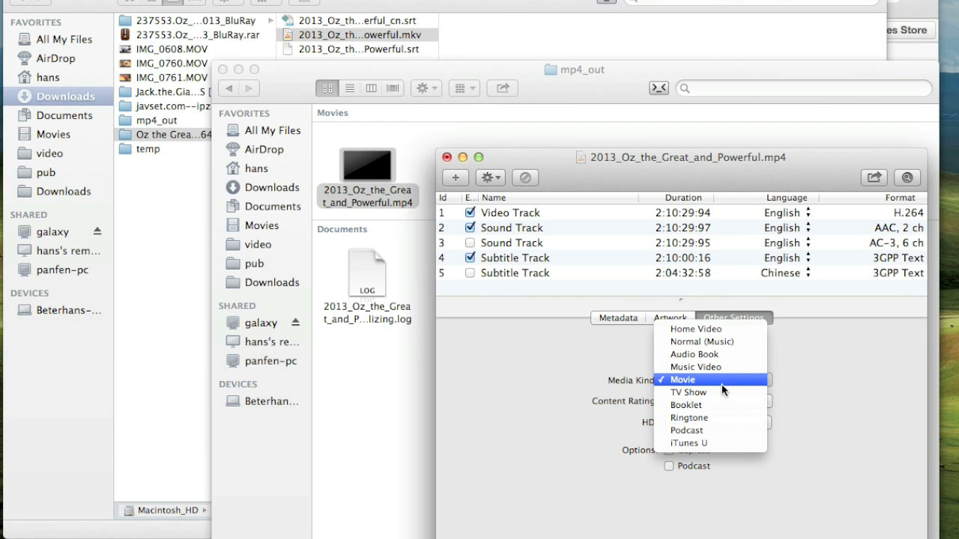
{"action": "left_click", "coordinate": [700, 380]}
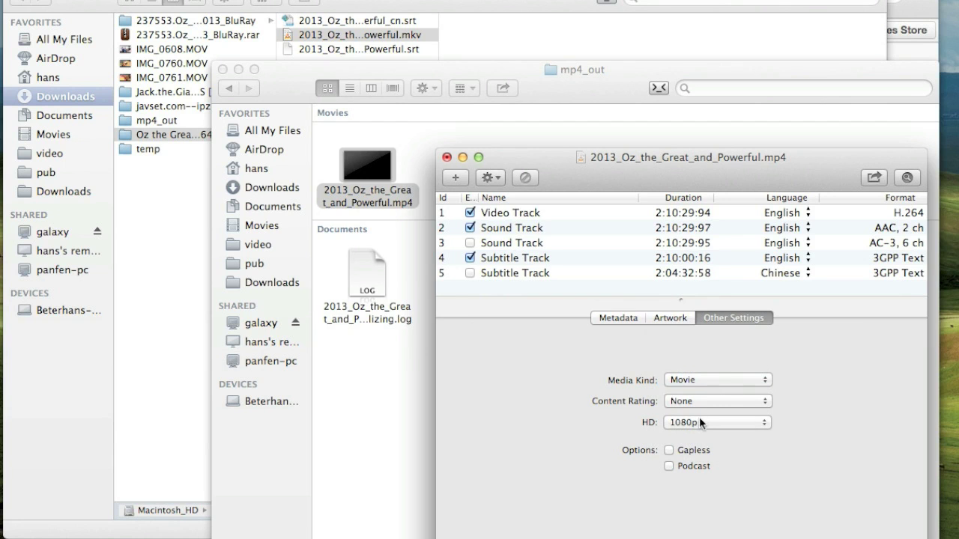
{"action": "left_click", "coordinate": [700, 419]}
{"action": "left_click", "coordinate": [726, 424]}
{"action": "left_click", "coordinate": [750, 405]}
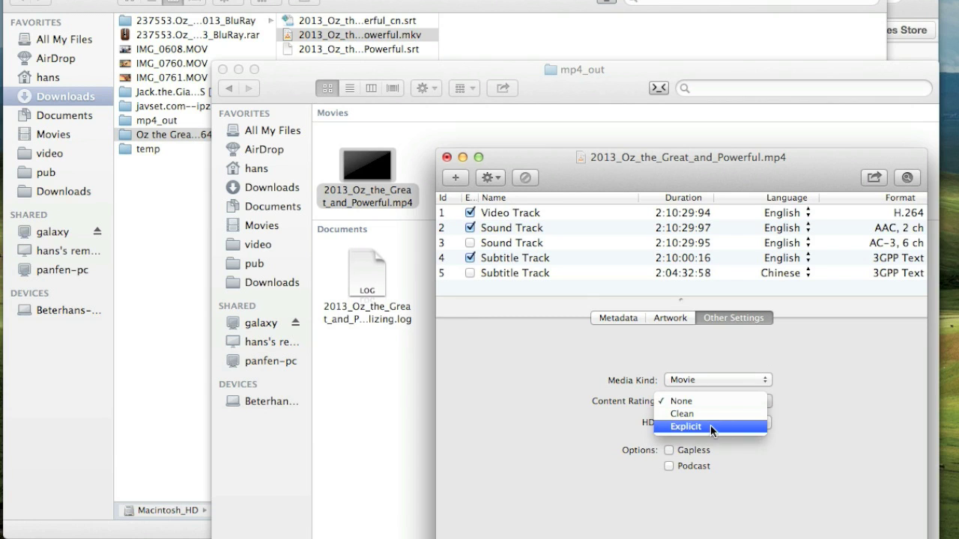
{"action": "left_click", "coordinate": [712, 400]}
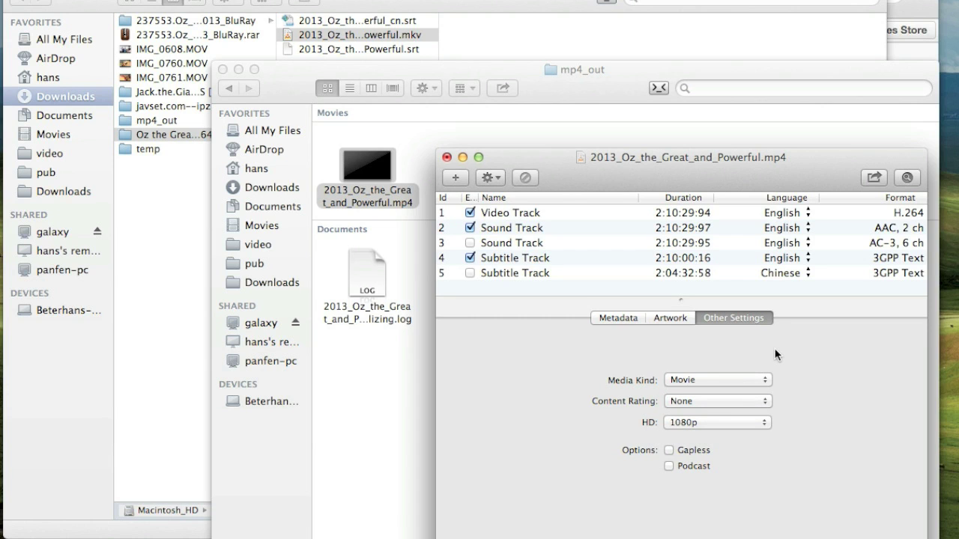
{"action": "key", "text": "super+s"}
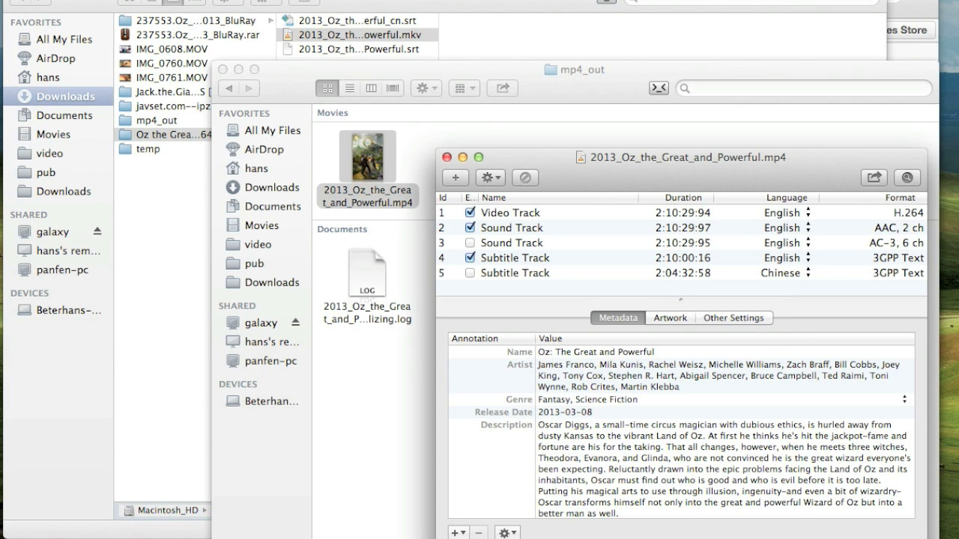
Quit Subler and add 2013_Oz_the_Great_and_Powerful.mp4 from the mp4_out folder to the iTunes library
{"action": "left_click", "coordinate": [82, 144]}
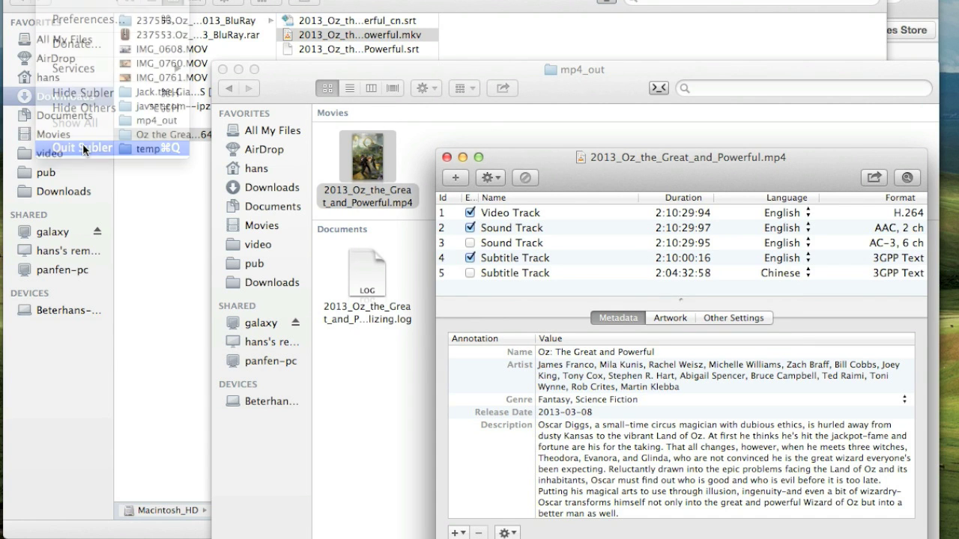
{"action": "left_click", "coordinate": [487, 174]}
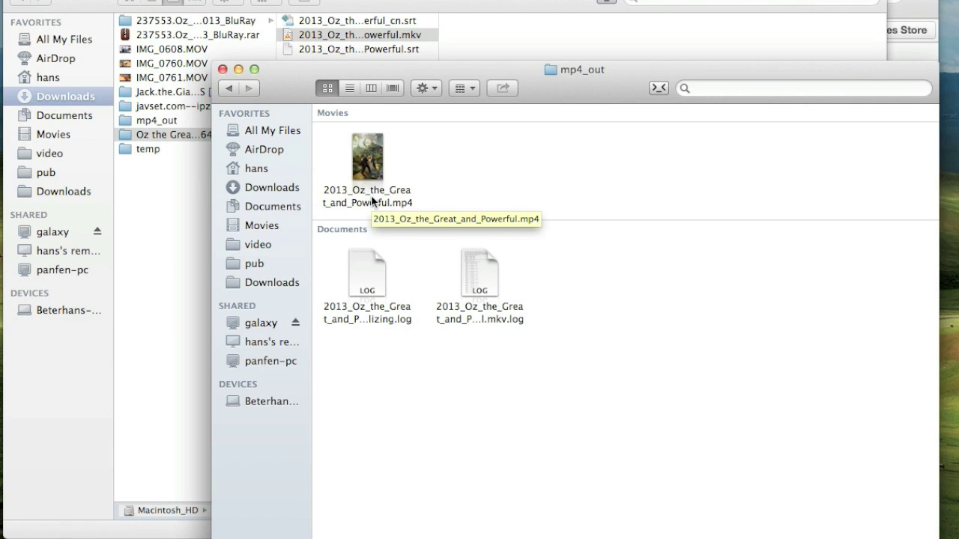
{"action": "left_click_drag", "start_coordinate": [371, 195], "coordinate": [188, 459]}
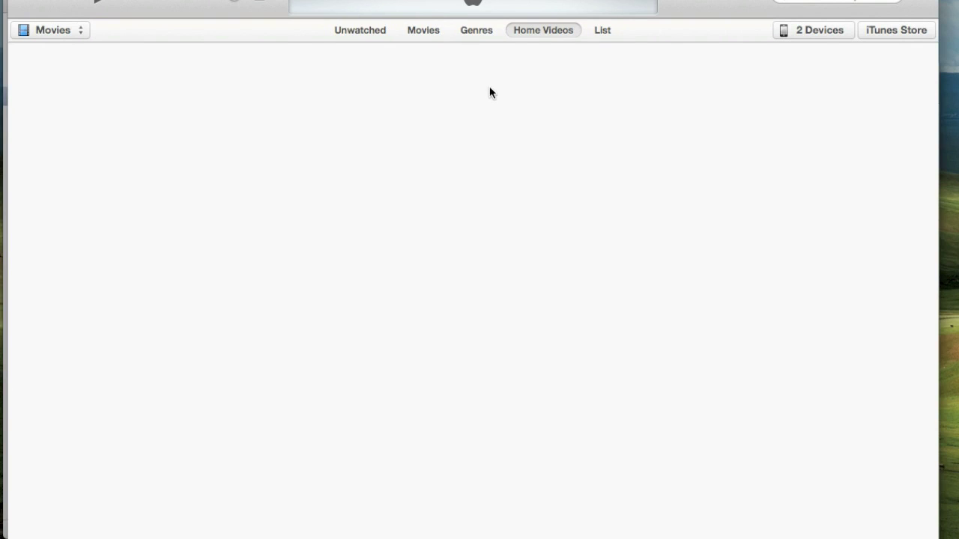
Find Oz: The Great and Powerful among the iTunes movies and review its plot summary, cast and other details
{"action": "left_click", "coordinate": [425, 30]}
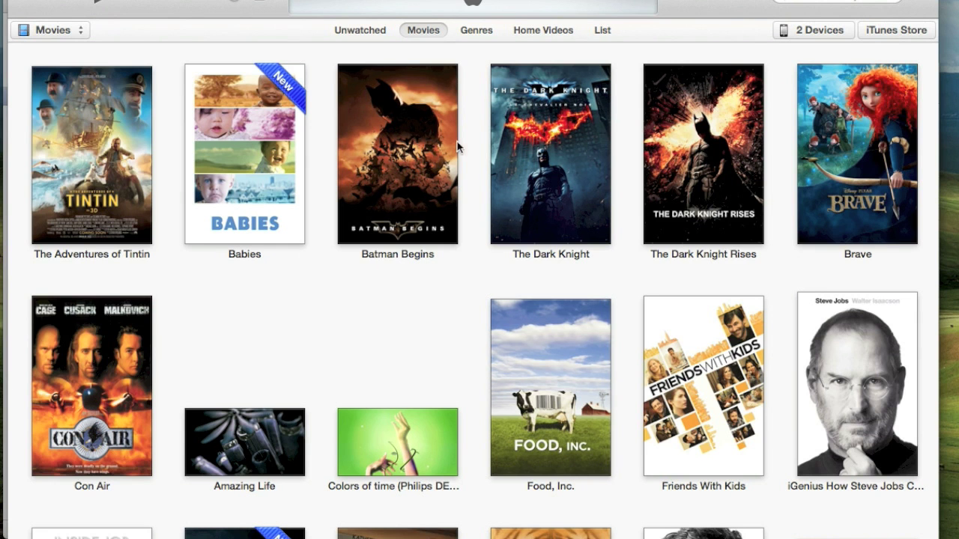
{"action": "scroll", "coordinate": [463, 171], "scroll_direction": "down", "scroll_amount": 5}
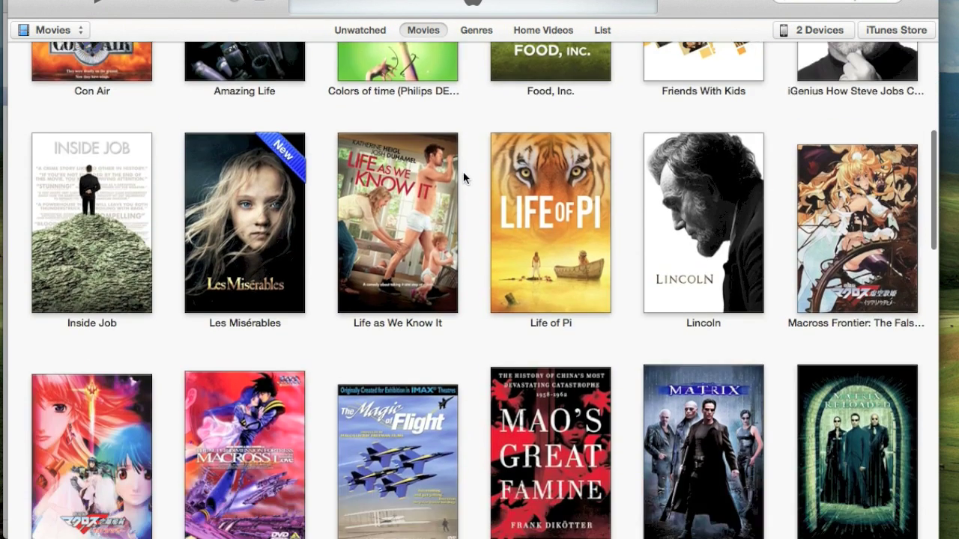
{"action": "scroll", "coordinate": [463, 177], "scroll_direction": "down", "scroll_amount": 4}
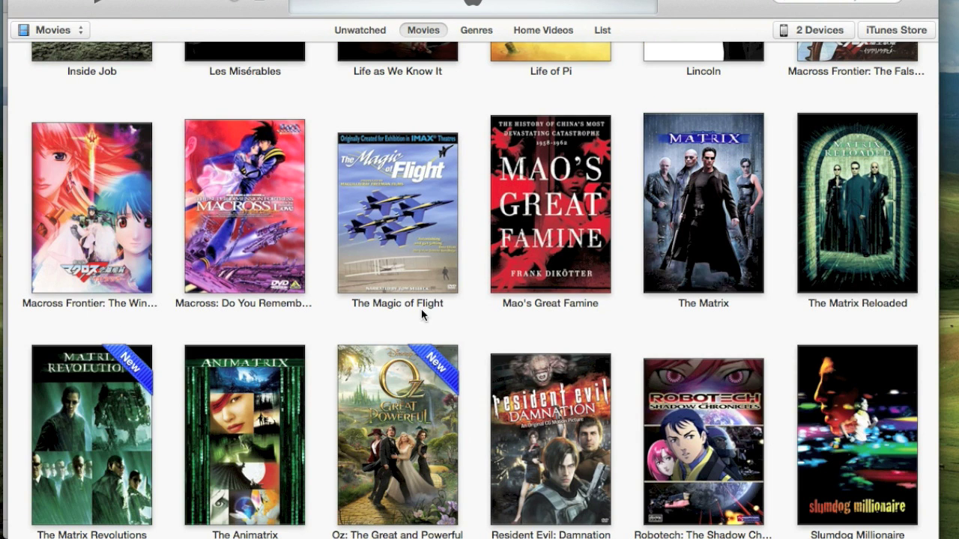
{"action": "left_click", "coordinate": [410, 420]}
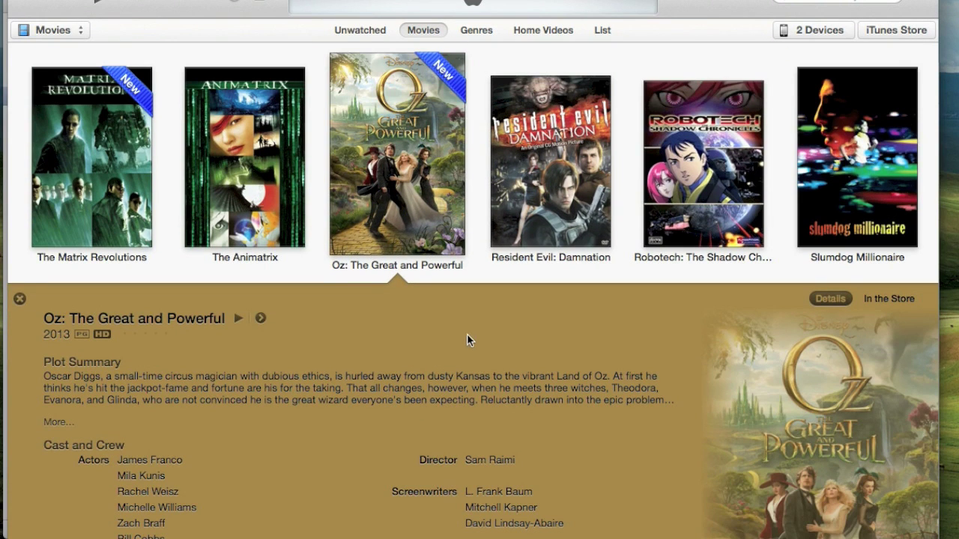
{"action": "scroll", "coordinate": [470, 331], "scroll_direction": "down", "scroll_amount": 3}
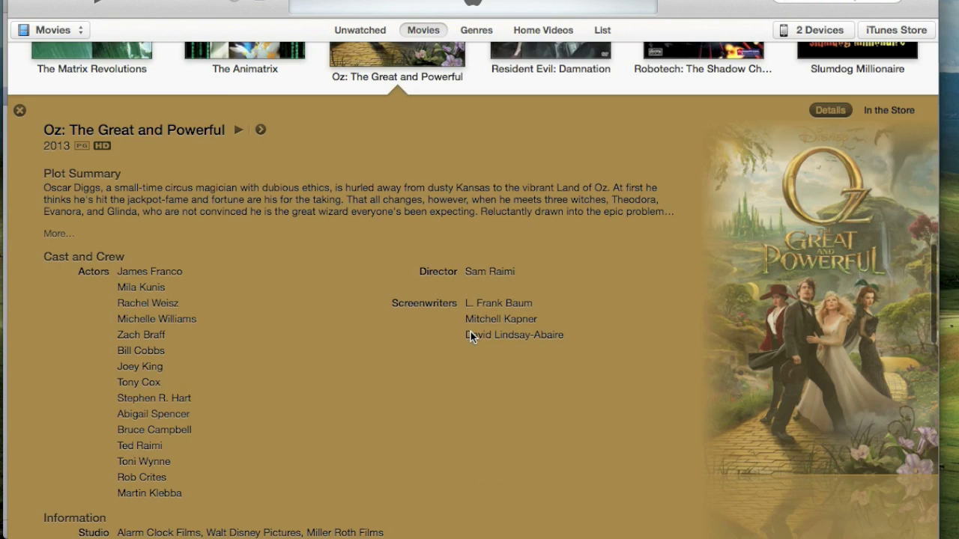
{"action": "scroll", "coordinate": [470, 335], "scroll_direction": "down", "scroll_amount": 2}
{"action": "scroll", "coordinate": [470, 335], "scroll_direction": "up", "scroll_amount": 5}
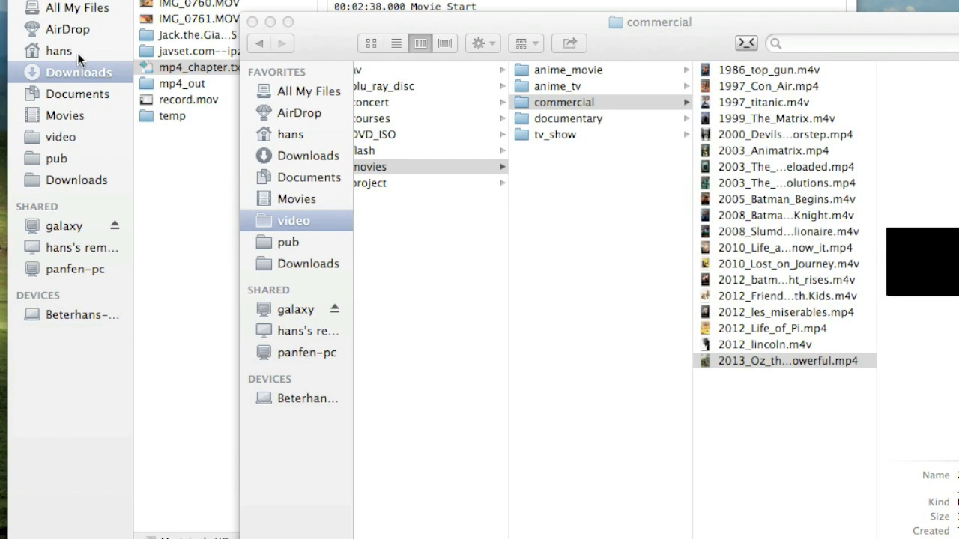
Open mp4_chapter.txt from the Downloads folder, examine its chapter times and titles, and close it
{"action": "left_click", "coordinate": [548, 4]}
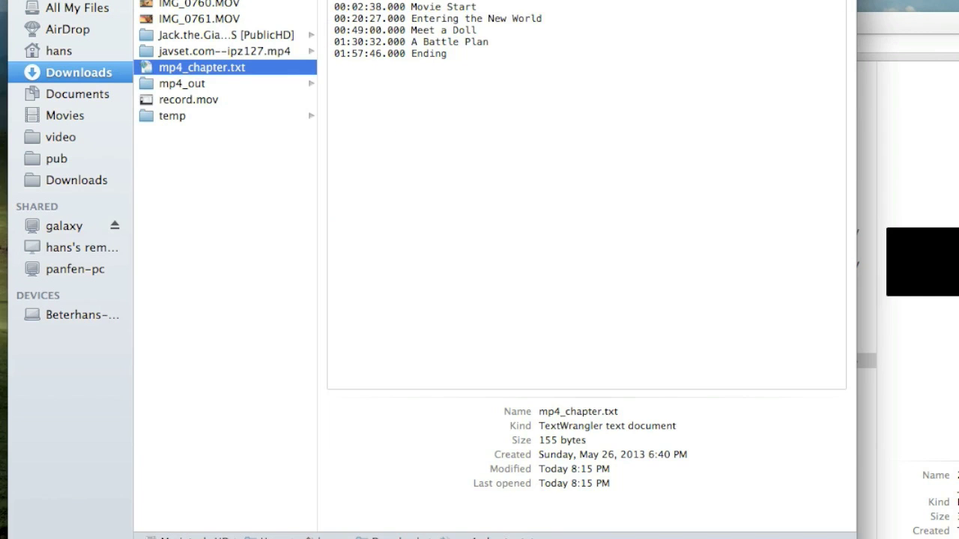
{"action": "left_click", "coordinate": [251, 53]}
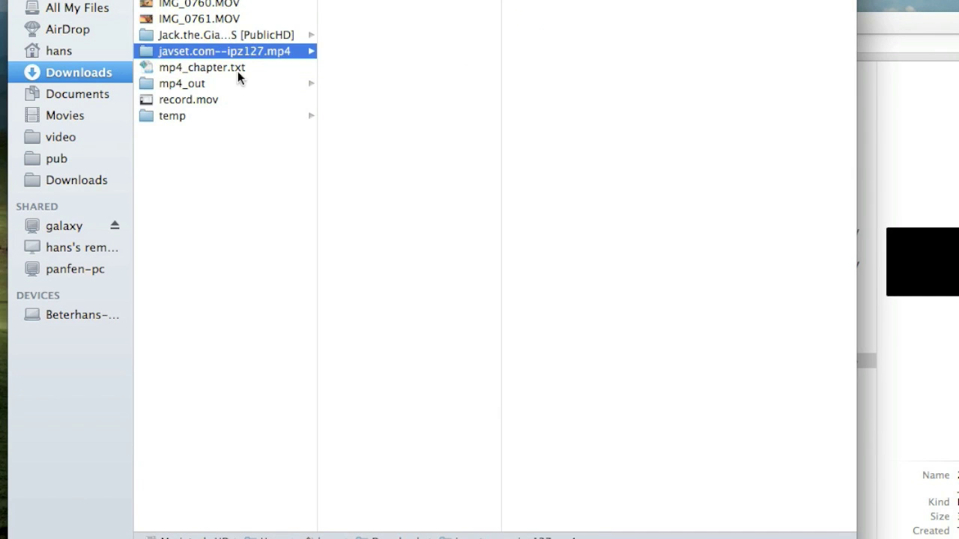
{"action": "left_click", "coordinate": [237, 69]}
{"action": "double_click", "coordinate": [248, 69]}
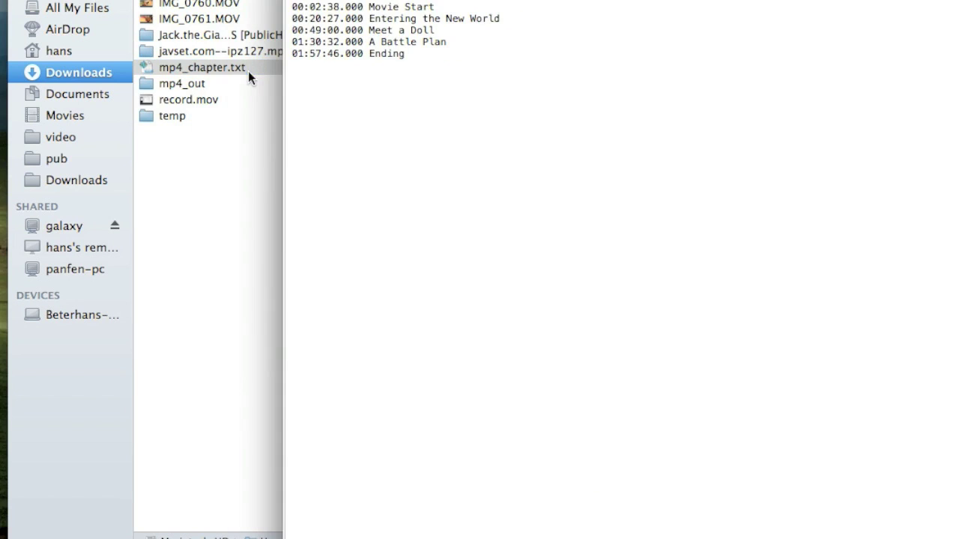
{"action": "left_click_drag", "start_coordinate": [394, 1], "coordinate": [283, 0]}
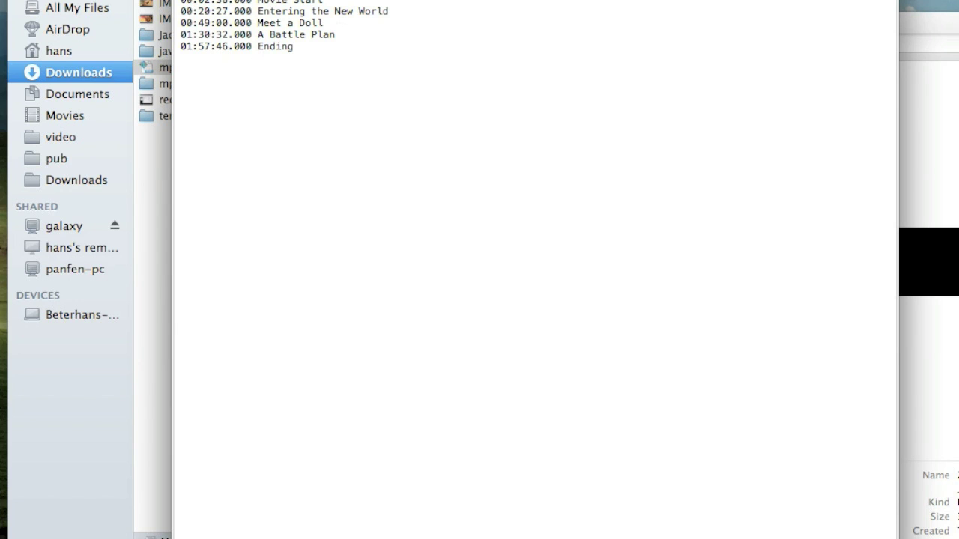
{"action": "key", "text": "super+w"}
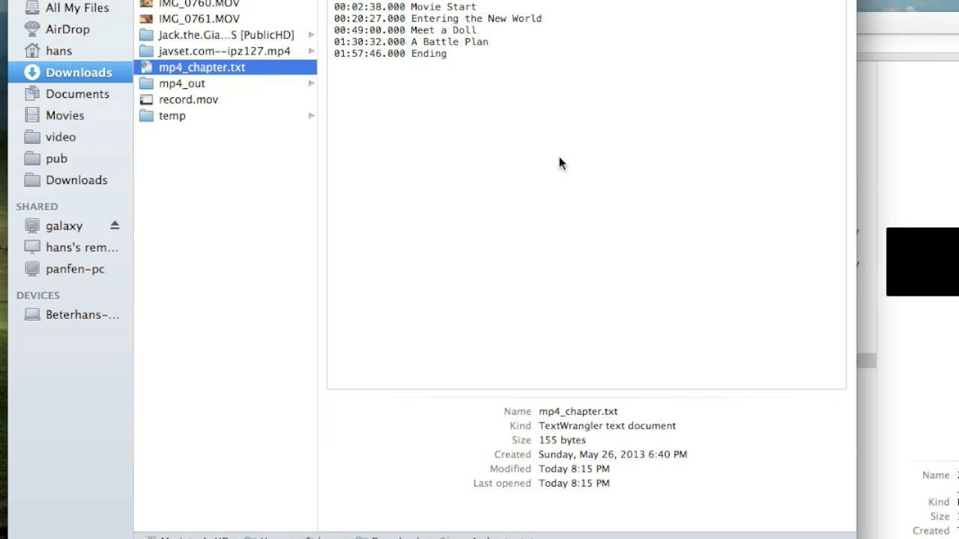
Open the 2013 Oz movie file from the commercial folder in Subler
{"action": "double_click", "coordinate": [235, 73]}
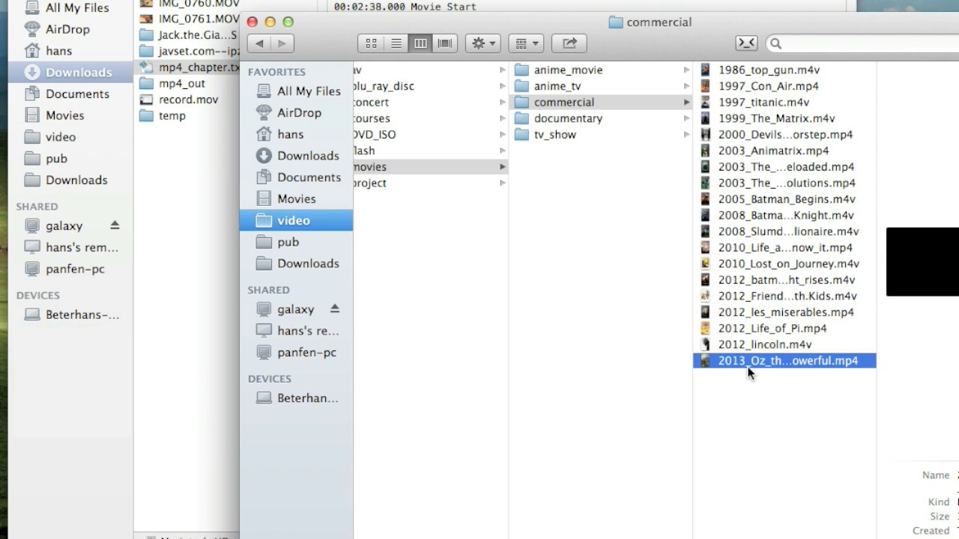
{"action": "right_click", "coordinate": [749, 371]}
{"action": "mouse_move", "coordinate": [825, 289]}
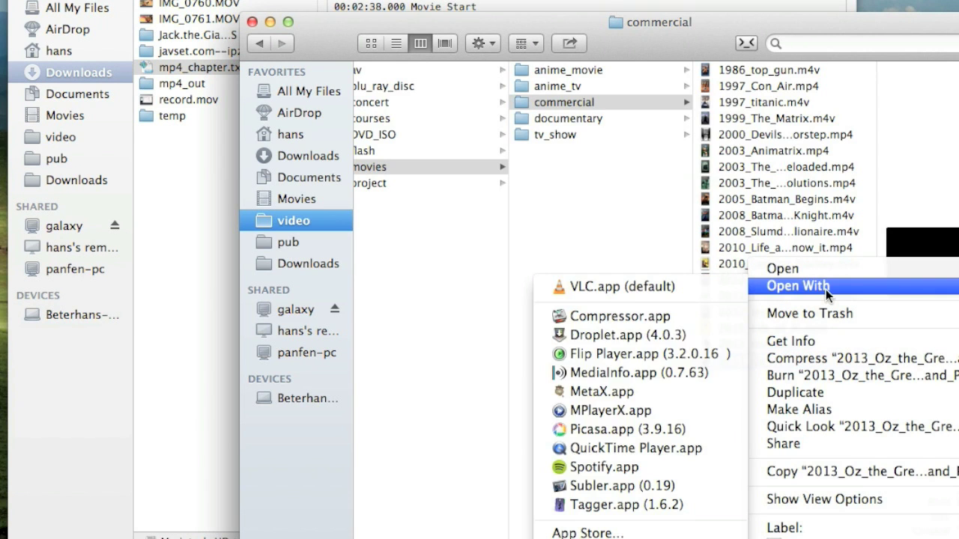
{"action": "left_click", "coordinate": [619, 488]}
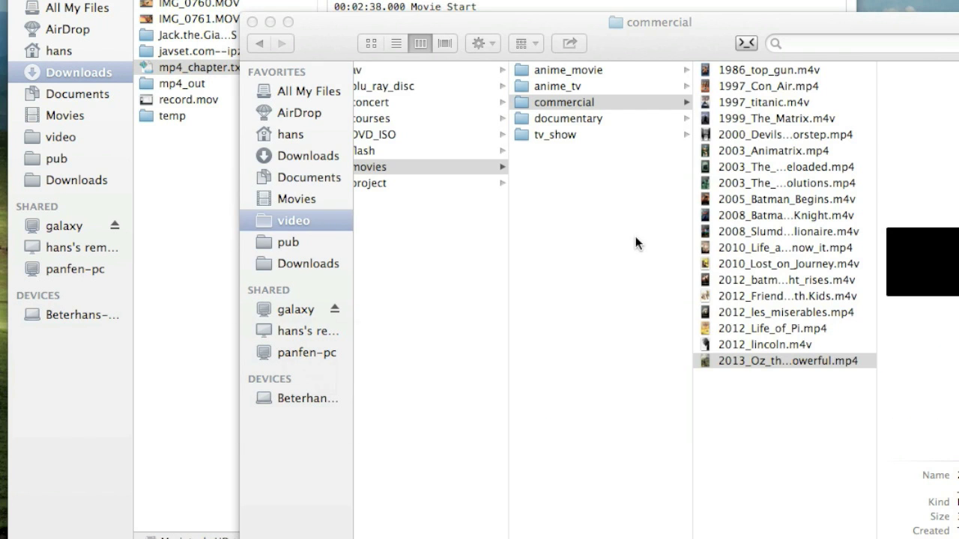
Add mp4_chapter.txt from the Downloads folder to the movie as a chapter track and save the movie
{"action": "left_click_drag", "start_coordinate": [434, 170], "coordinate": [586, 178]}
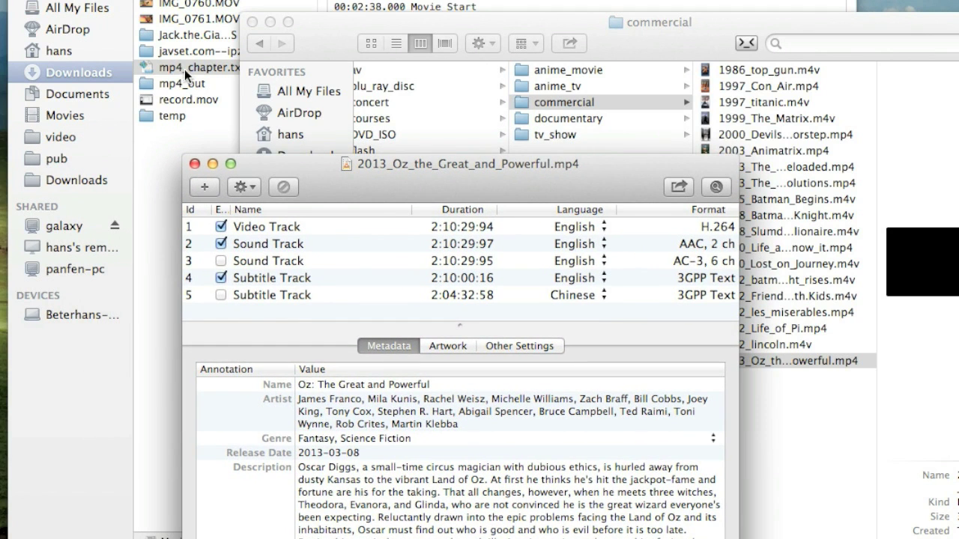
{"action": "left_click_drag", "start_coordinate": [185, 68], "coordinate": [266, 302]}
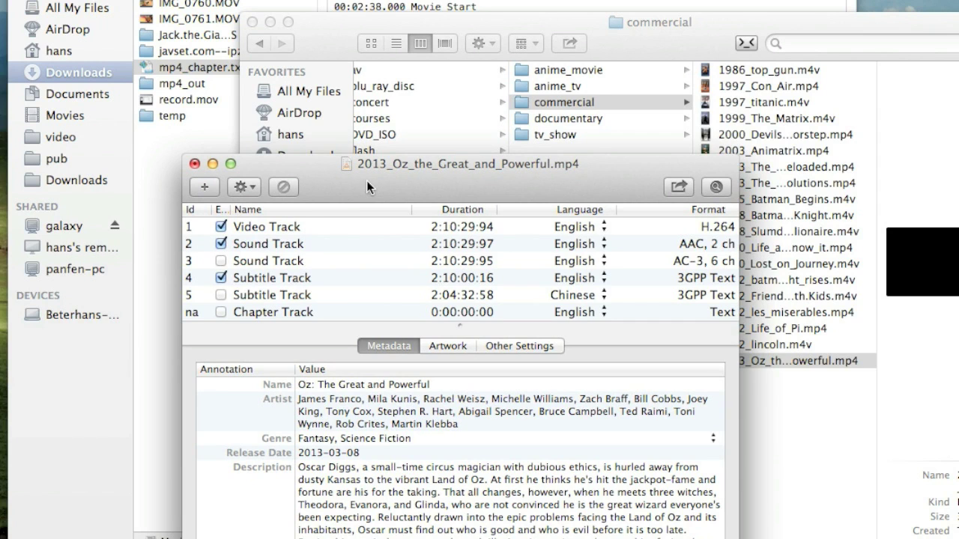
{"action": "key", "text": "super+s"}
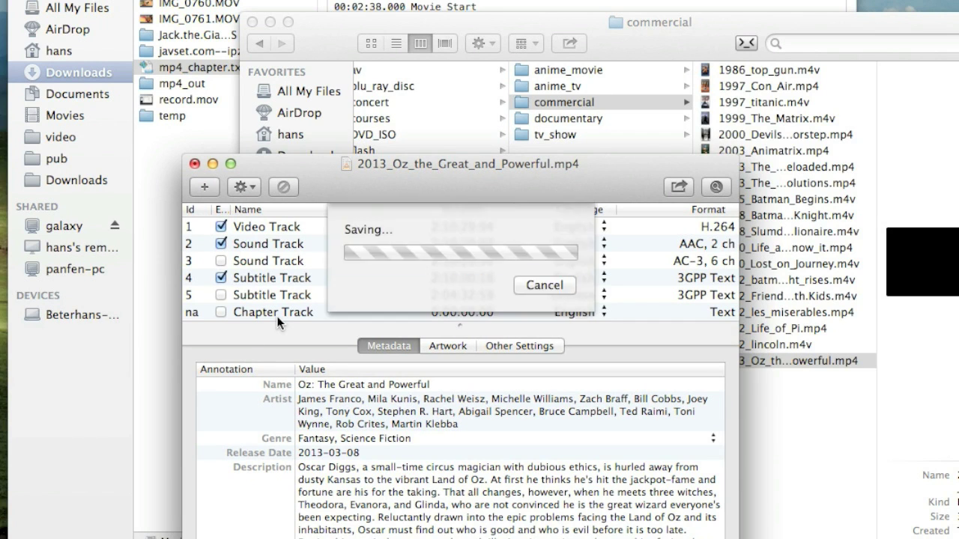